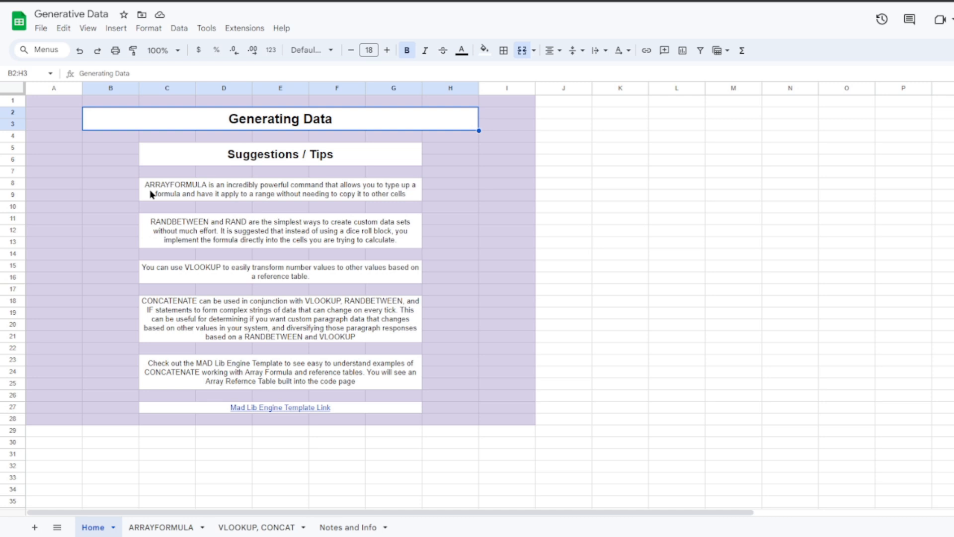
Step: Open the ARRAYFORMULA sheet and examine the ID formula in B14, including its ISBLANK(C14:C) and ROW(B:B) parts
left_click(184, 526)
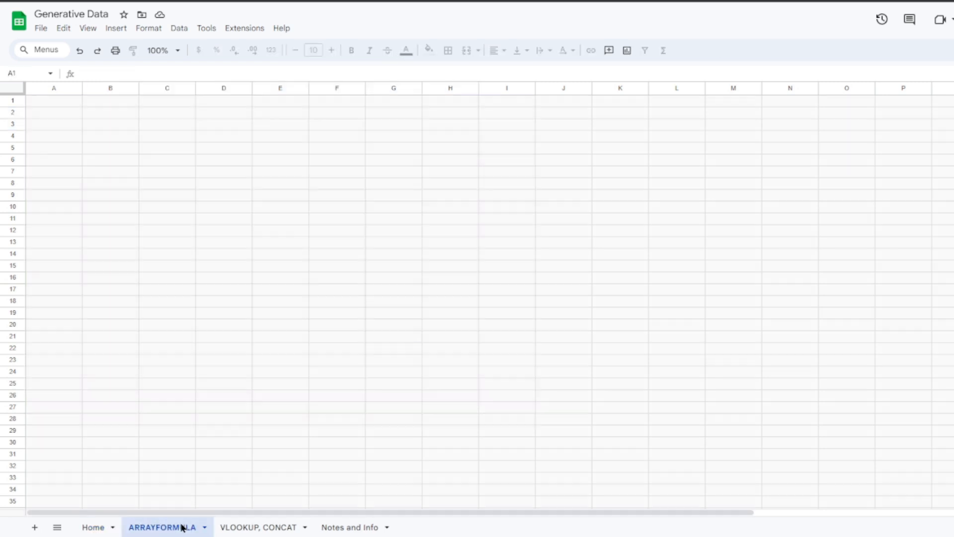
left_click(115, 254)
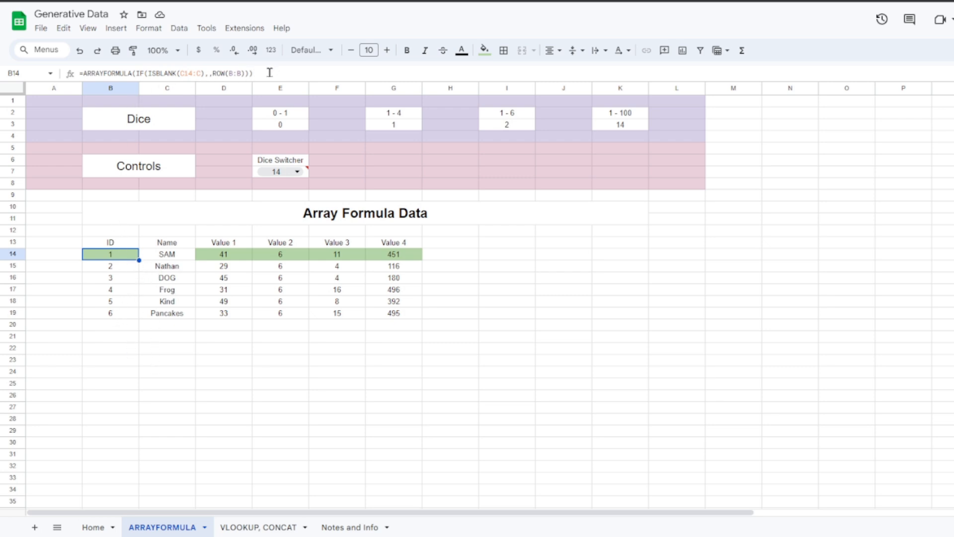
left_click_drag(272, 74, 72, 76)
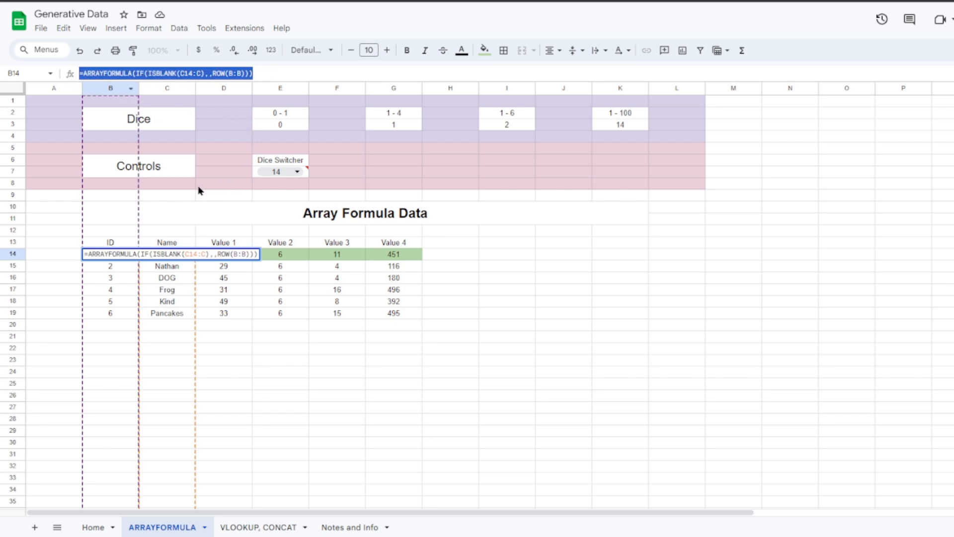
key("Escape")
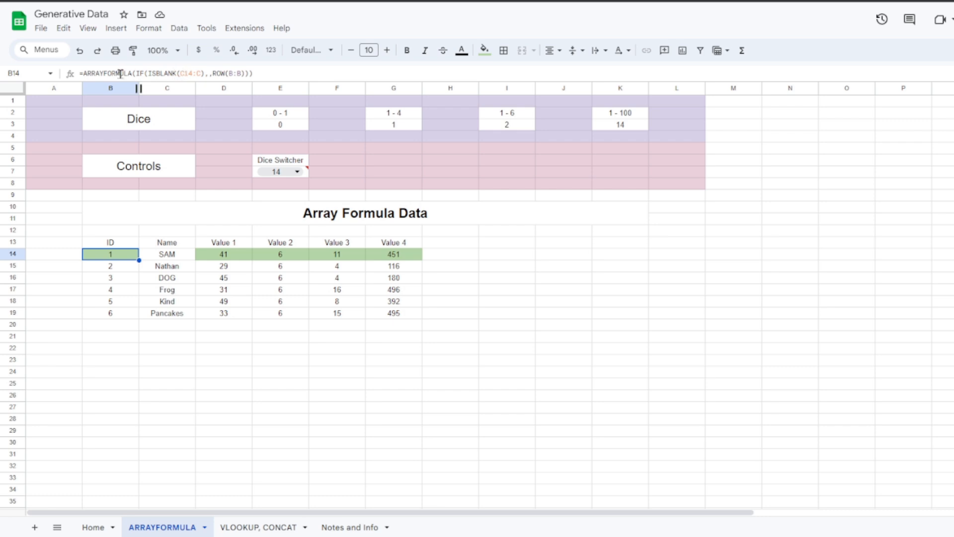
left_click_drag(144, 73, 204, 74)
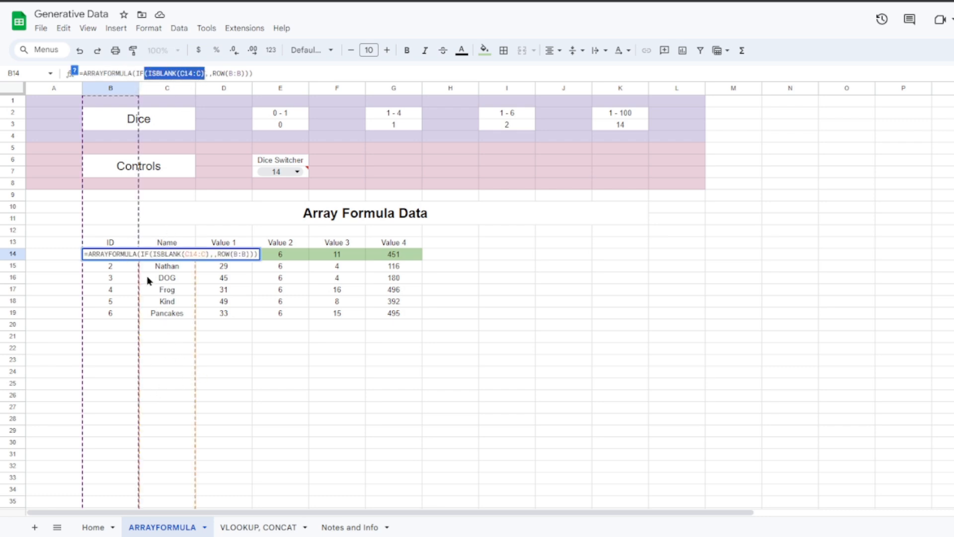
left_click_drag(213, 73, 245, 74)
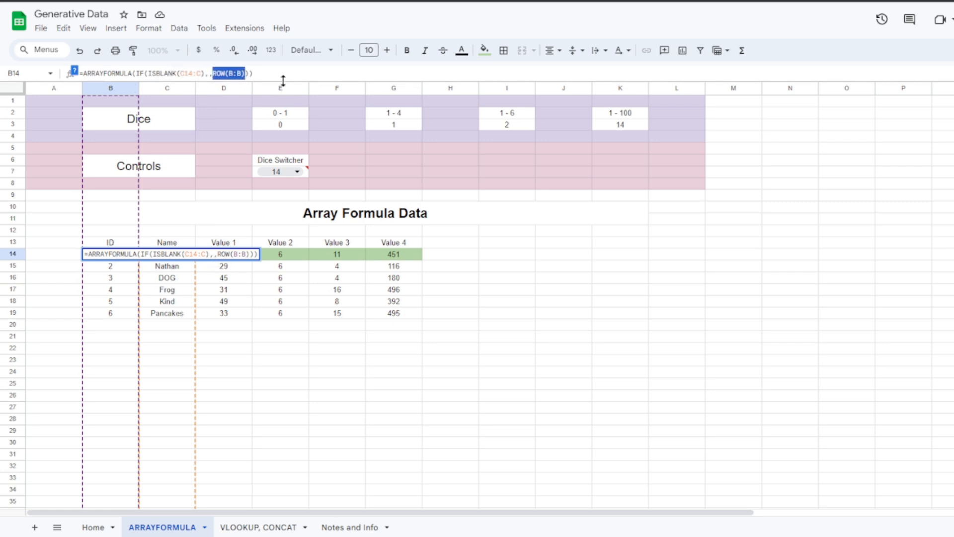
key("Escape")
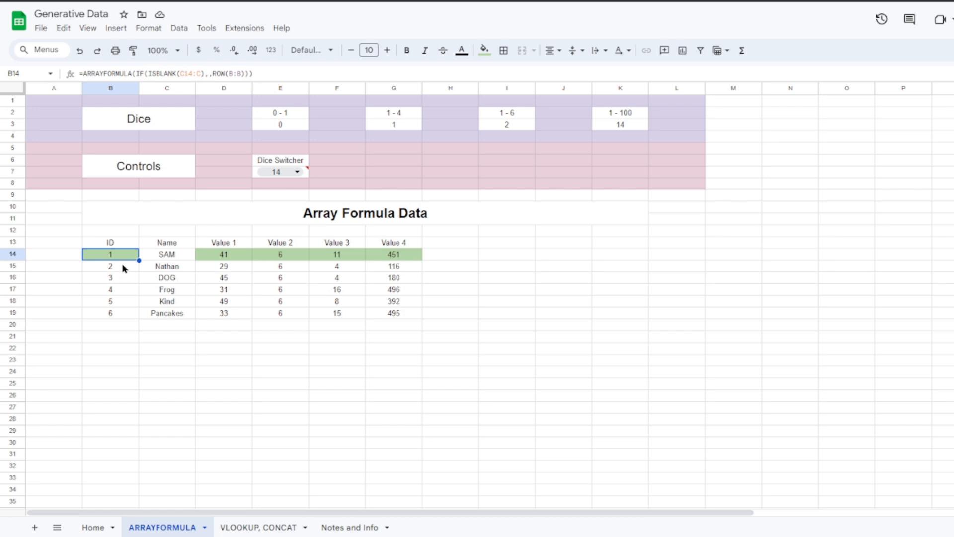
Step: Add the name Cat in C20 below the last entry and select its row of data, B20:G20
left_click(158, 326)
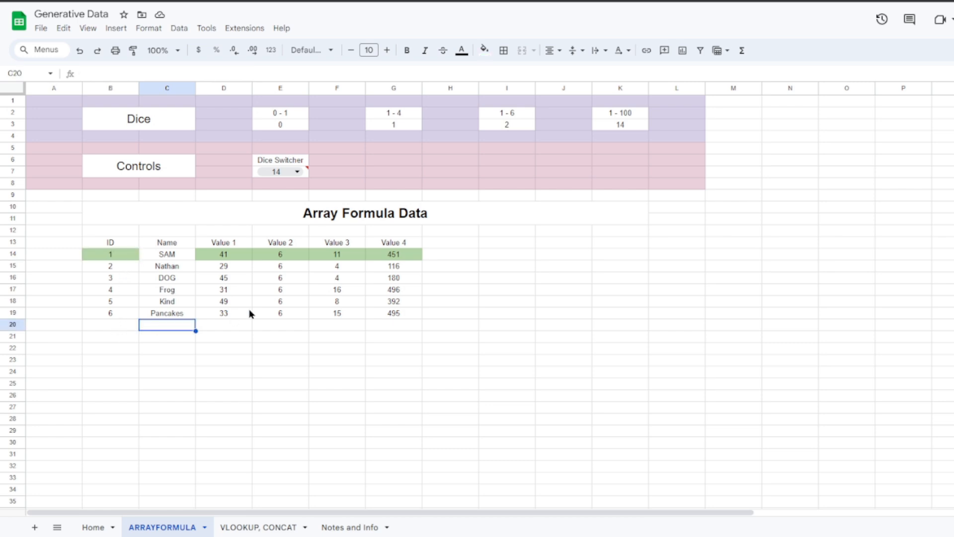
type("Cat")
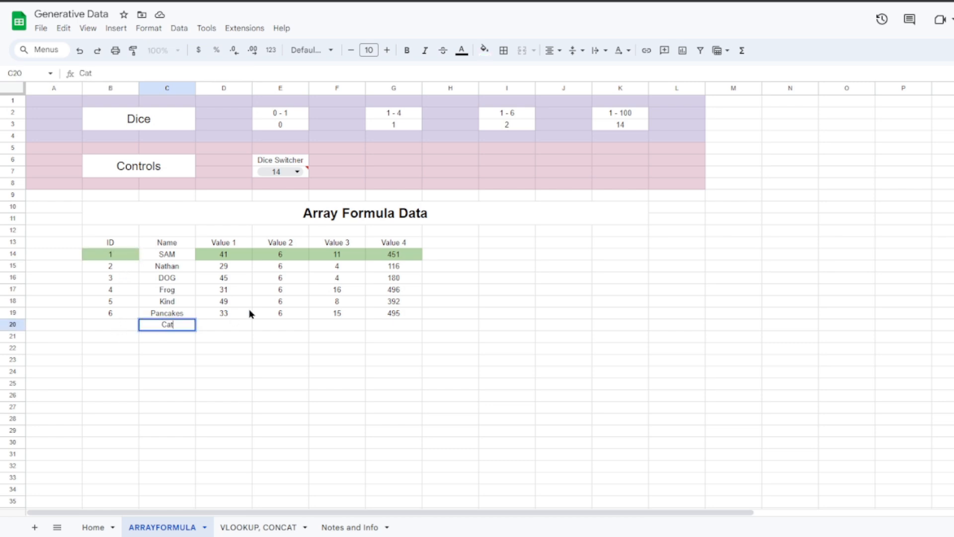
key("Return")
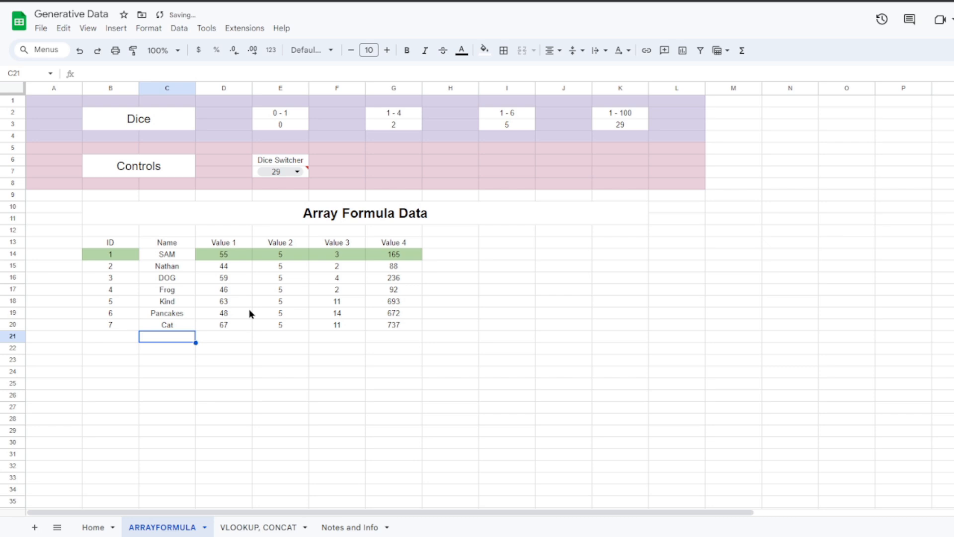
left_click_drag(118, 326, 378, 329)
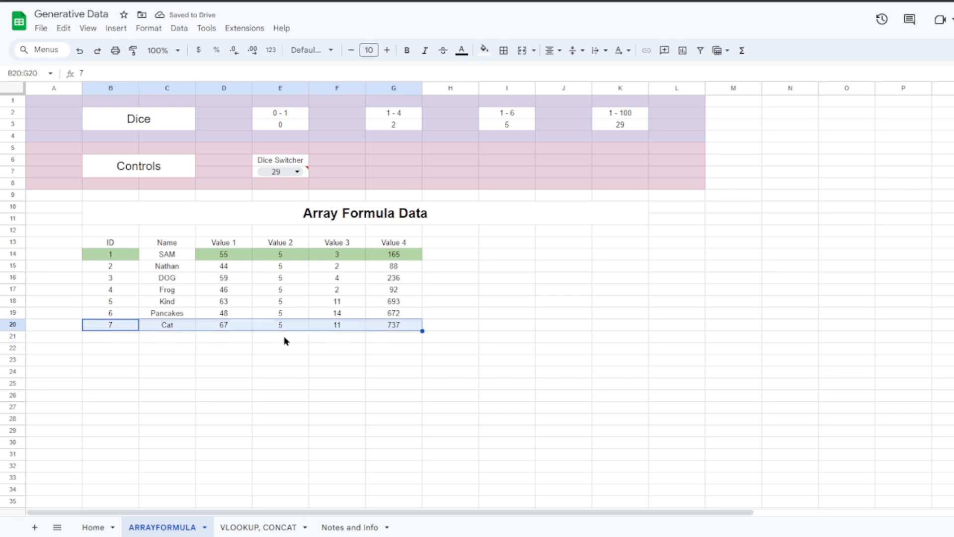
Step: Examine the generated cells in the ID column and compare them with the source formula in B14
left_click(125, 329)
left_click(121, 314)
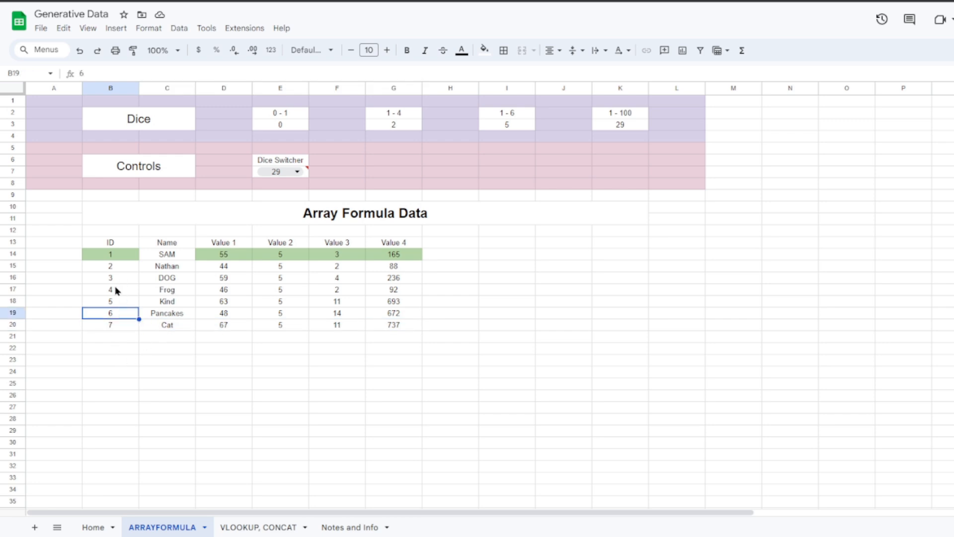
left_click(115, 288)
left_click(112, 324)
left_click(117, 290)
left_click(115, 265)
left_click(118, 291)
left_click(121, 328)
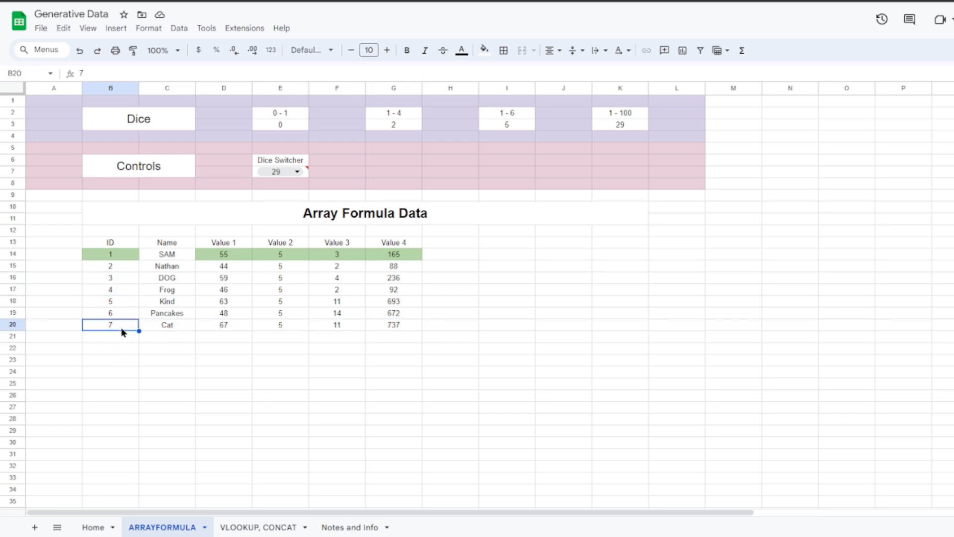
left_click(121, 256)
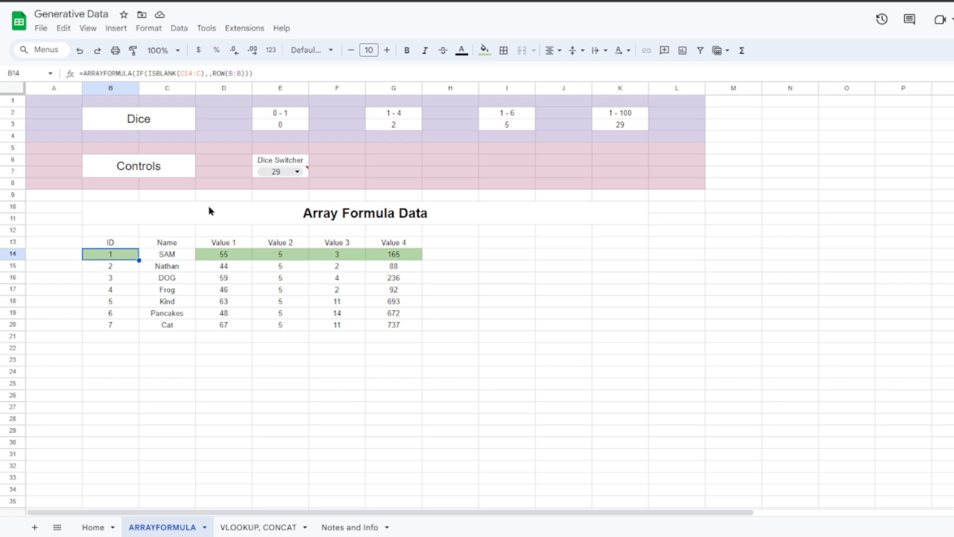
Step: Try to clear the generated ID in cell B20
left_click(116, 326)
key("Delete")
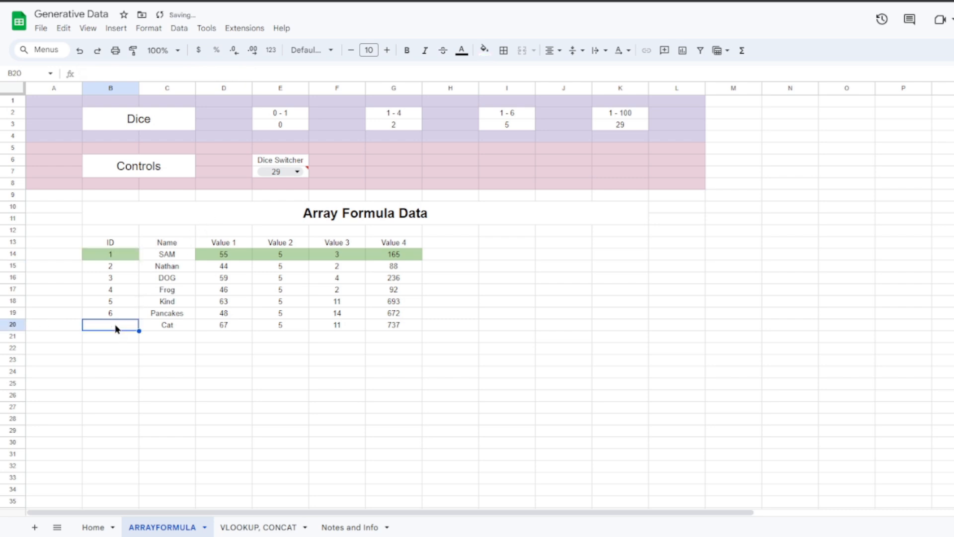
left_click(148, 376)
left_click(106, 325)
key("Delete")
left_click(253, 392)
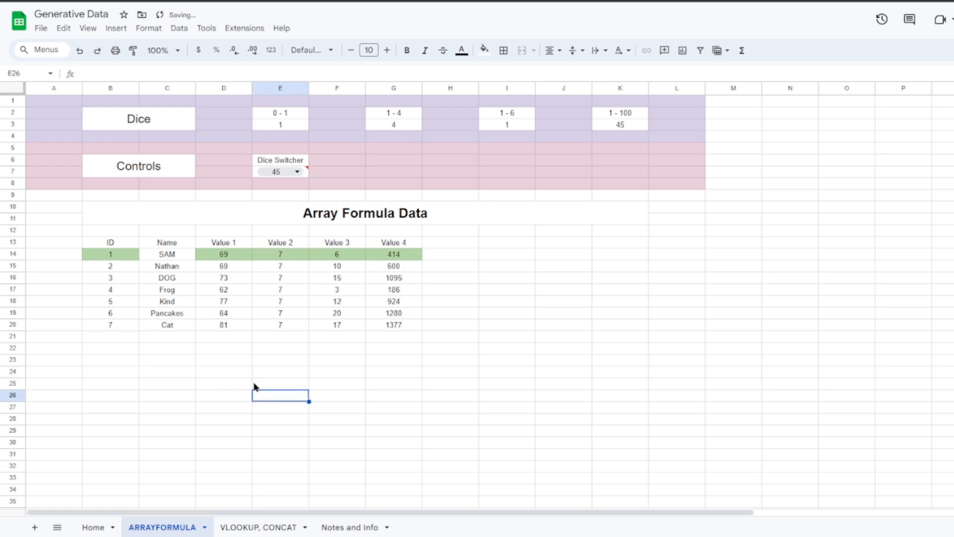
Step: Try to clear the generated values in F20, E19 and E17
left_click(350, 328)
left_click(329, 407)
left_click(278, 317)
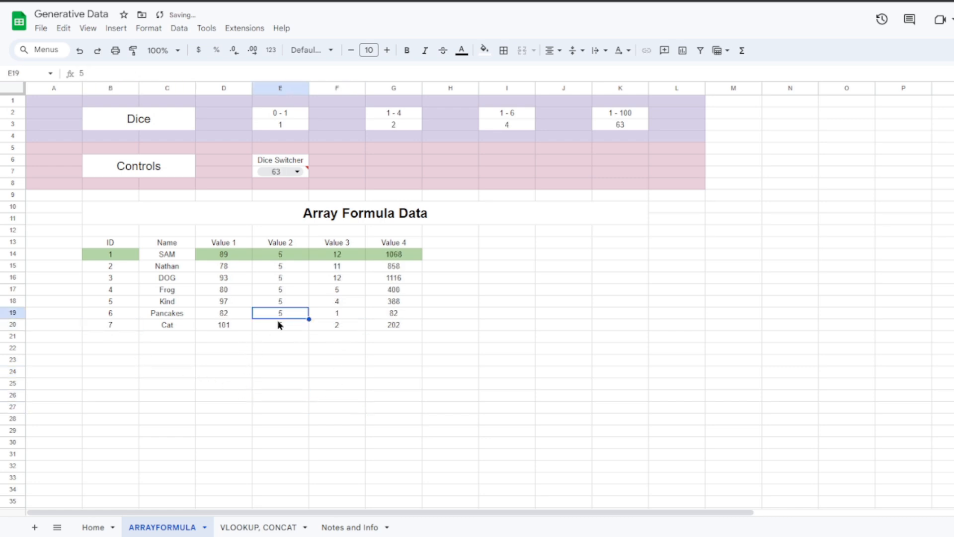
key("Delete")
left_click(291, 385)
left_click(271, 292)
key("Delete")
left_click(282, 340)
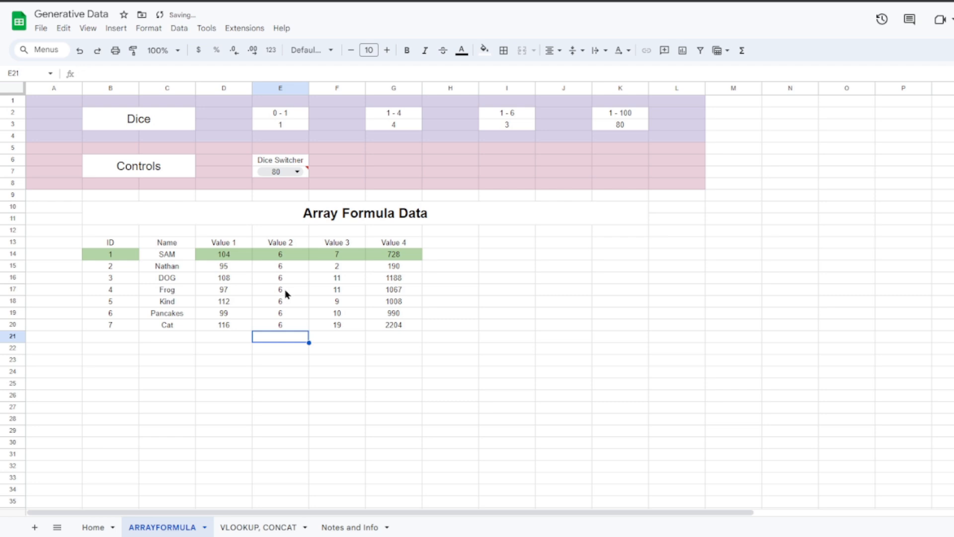
Step: Overwrite the generated value in E17 with s, and clear that entry again
left_click(285, 289)
type("s")
left_click(450, 395)
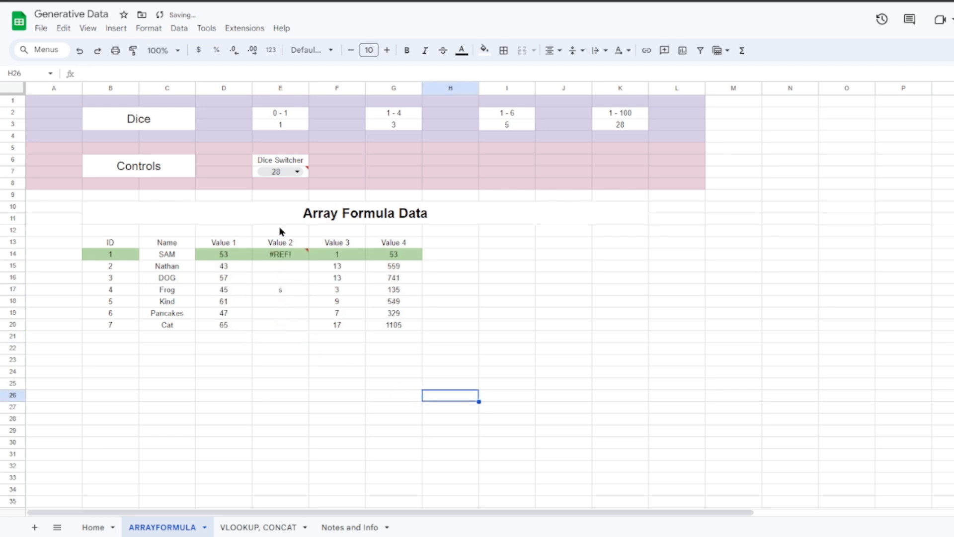
left_click(285, 291)
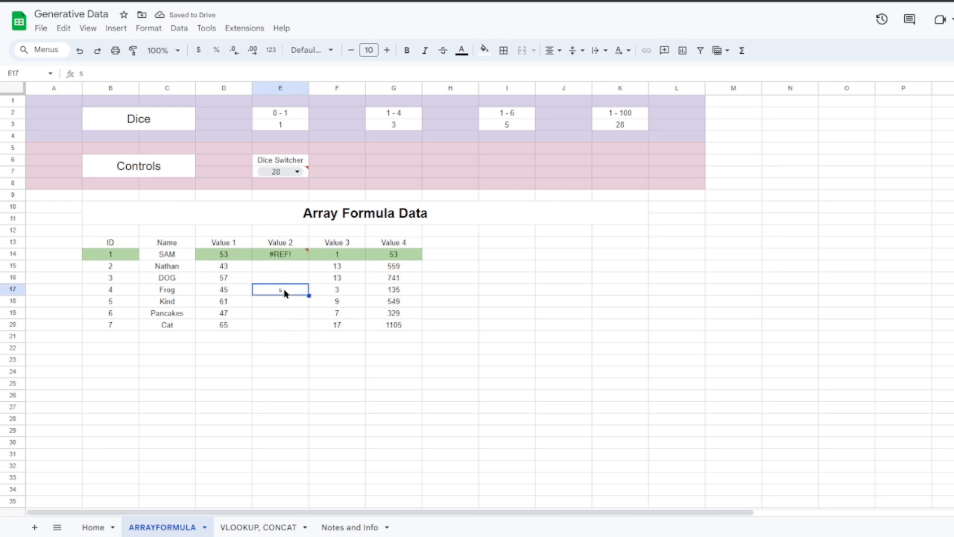
key("Delete")
left_click(590, 364)
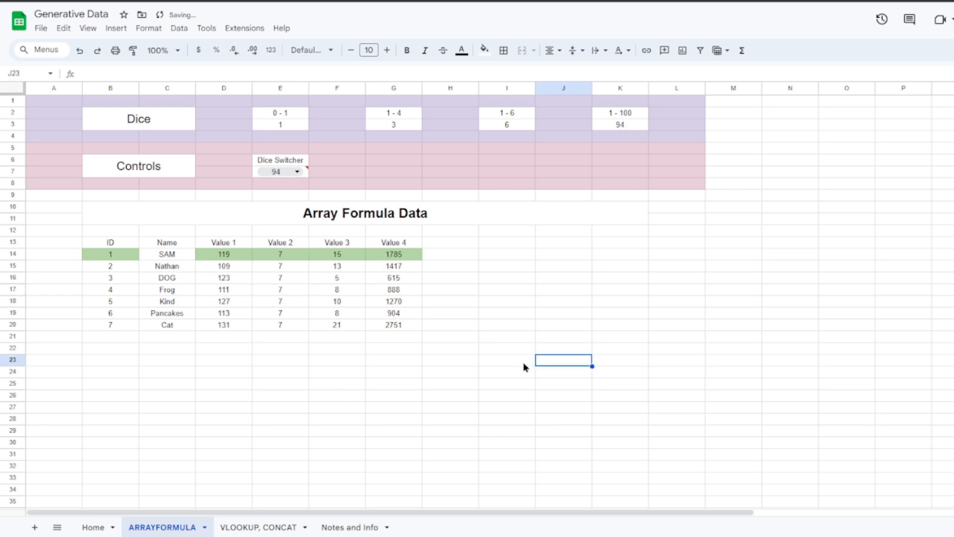
left_click_drag(283, 266, 278, 330)
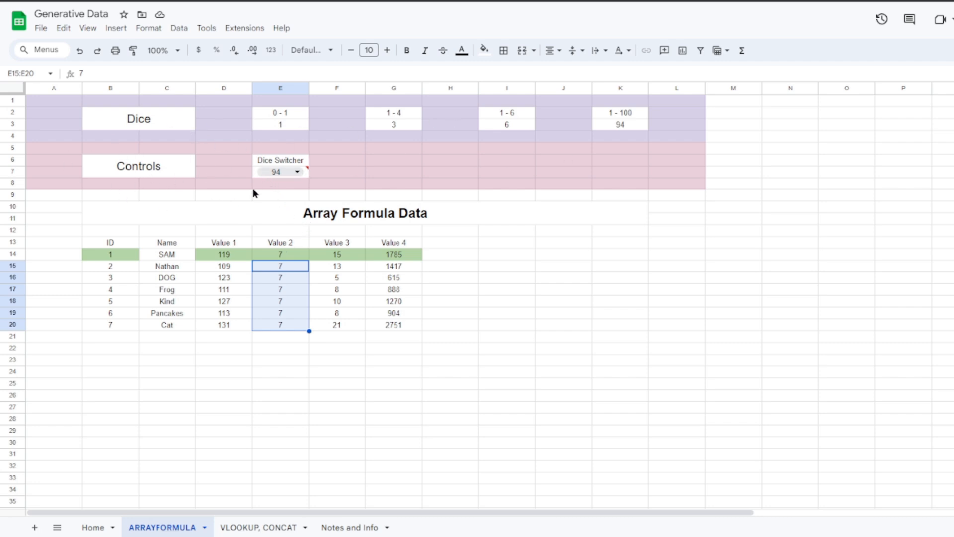
left_click_drag(392, 147, 392, 172)
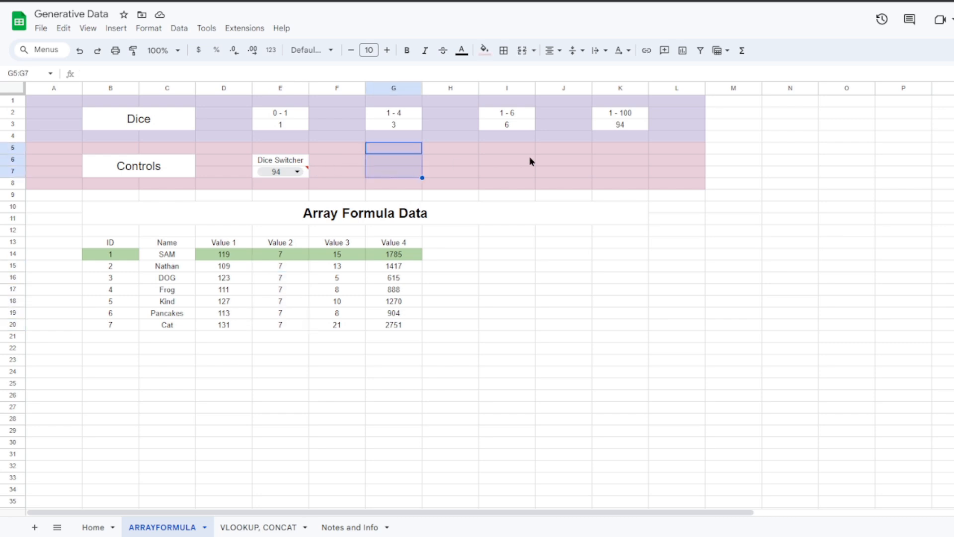
left_click(531, 161)
left_click_drag(606, 160, 609, 172)
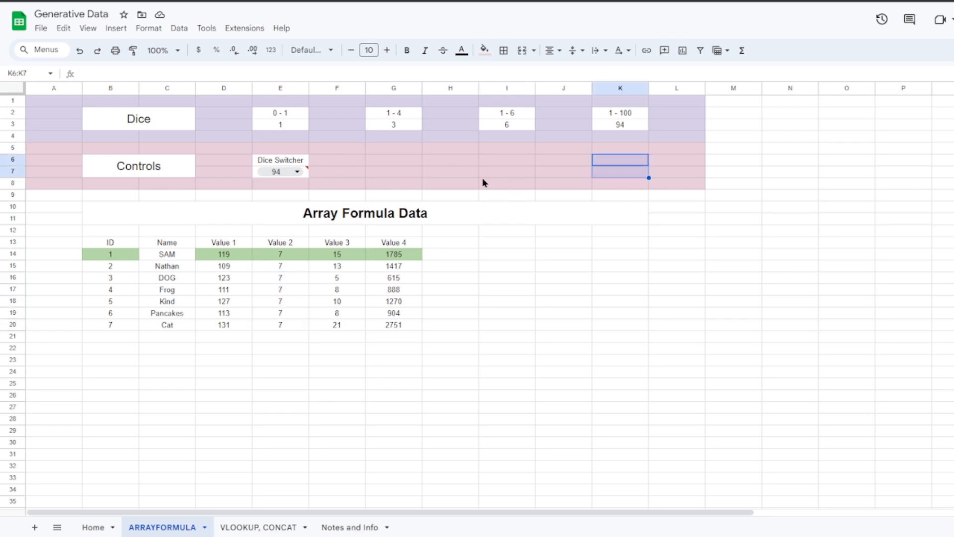
left_click_drag(469, 162, 470, 172)
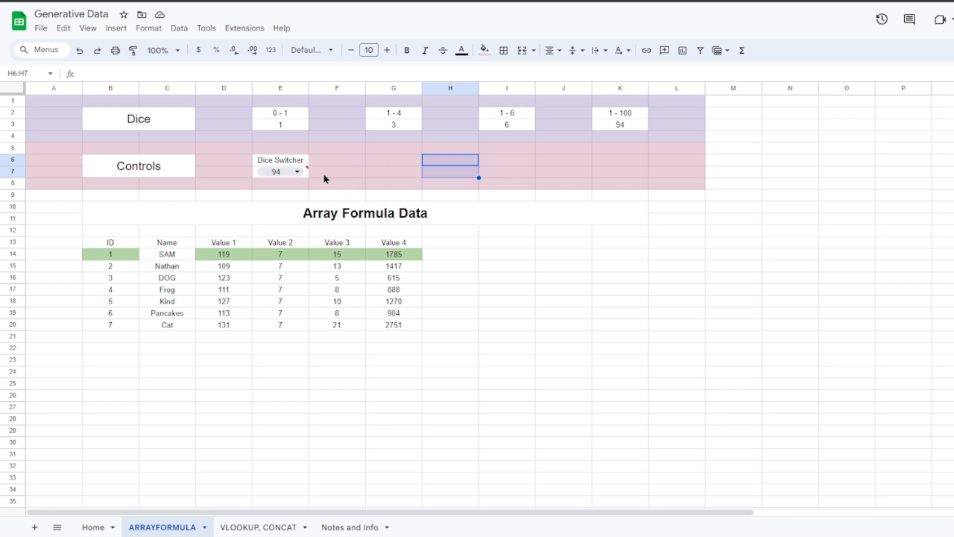
Step: Switch the Dice Switcher in E7 through the options =E3, =G3, =I3 and =K3 in turn
left_click(294, 173)
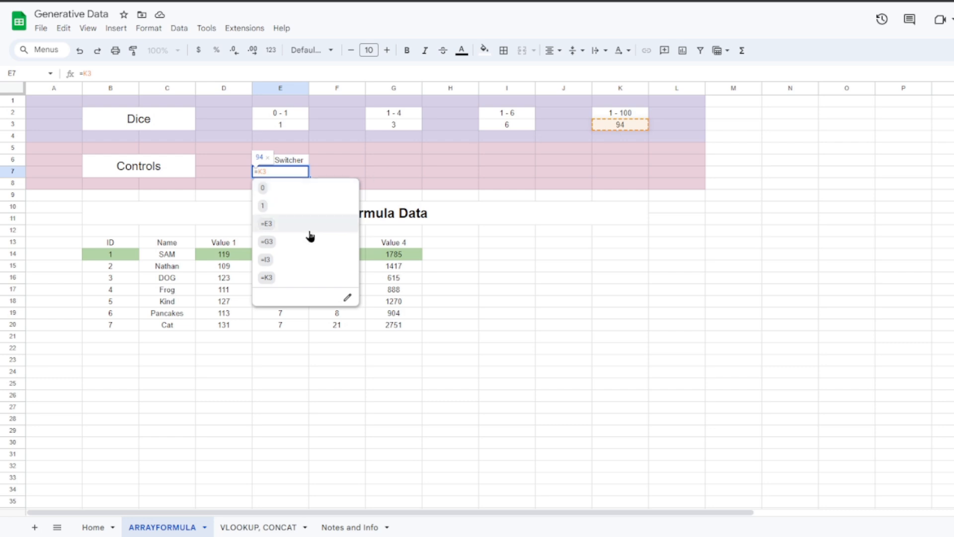
left_click(266, 223)
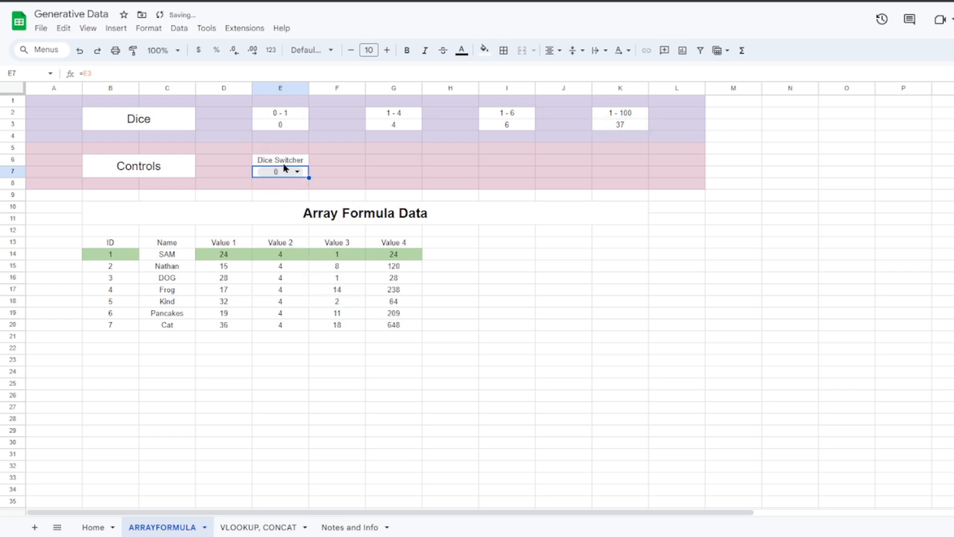
left_click(297, 172)
left_click(281, 242)
left_click(293, 161)
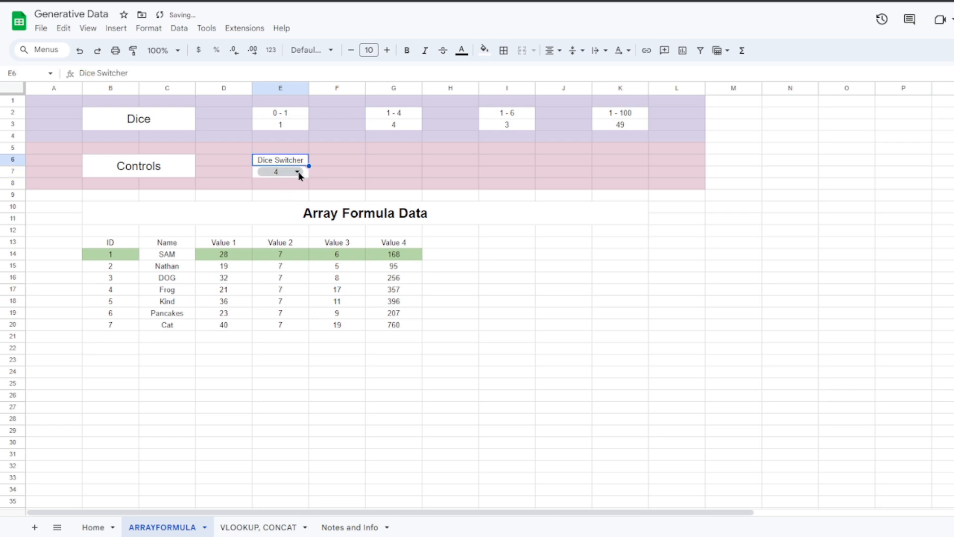
left_click(297, 172)
left_click(273, 264)
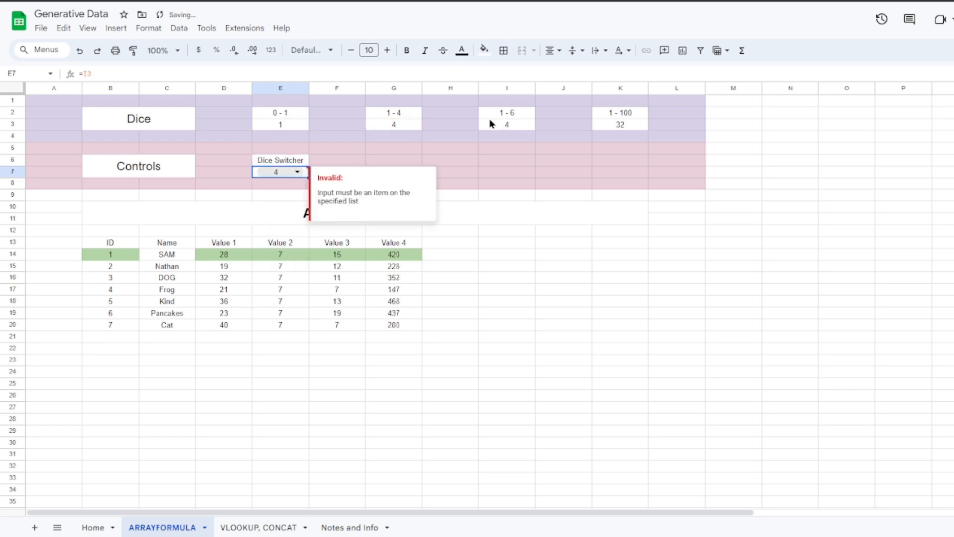
left_click(297, 171)
left_click(268, 280)
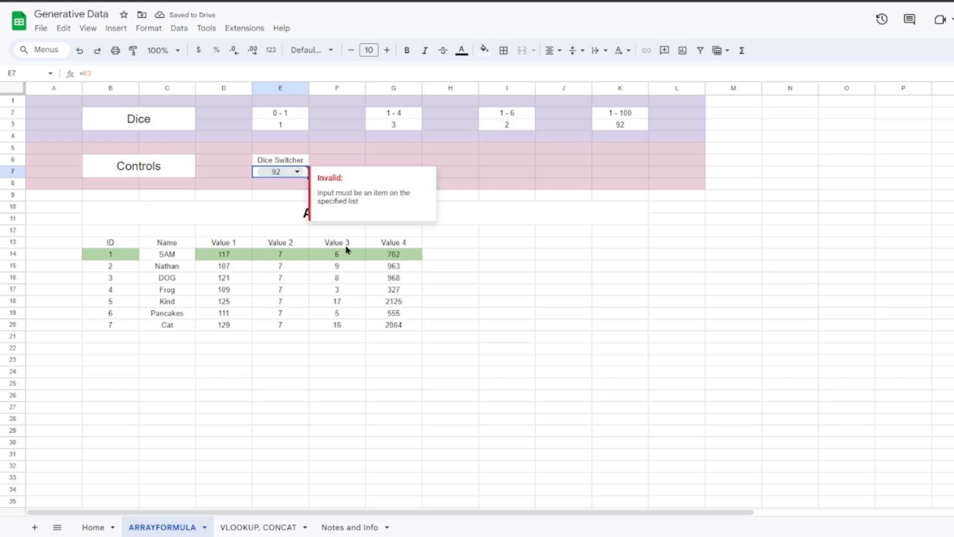
Step: Examine the formulas in E14, F14, G14 and D14, checking the E7 switcher reference in D14's formula
left_click(276, 258)
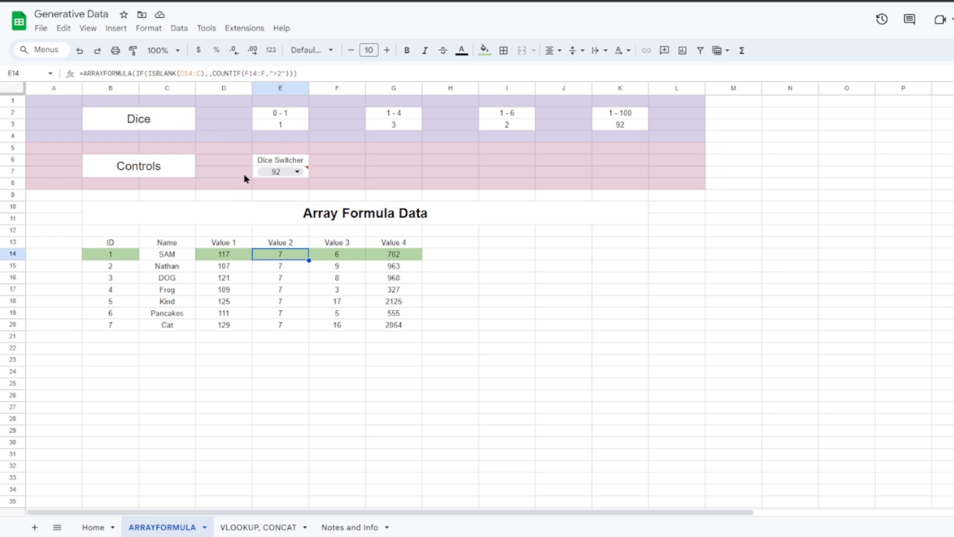
left_click(345, 256)
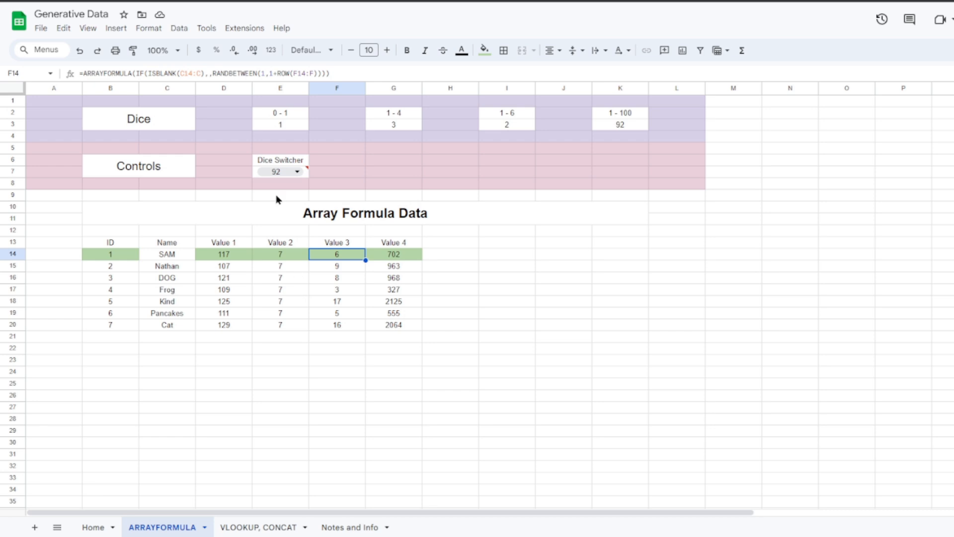
left_click(400, 250)
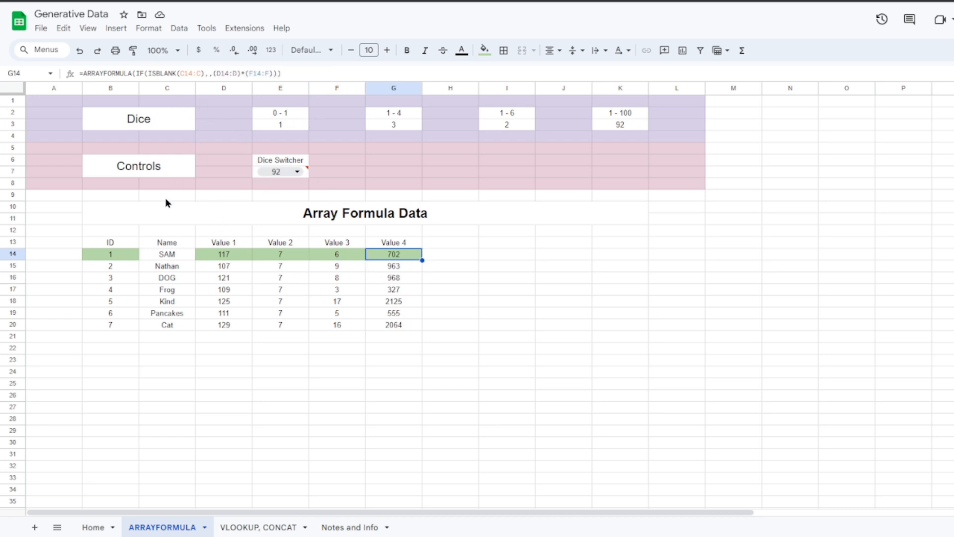
left_click(212, 258)
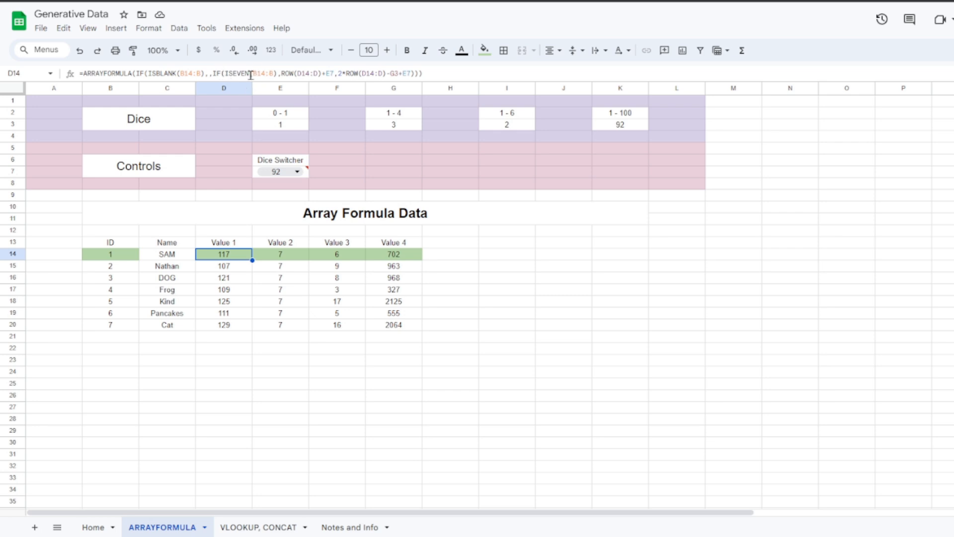
left_click(328, 75)
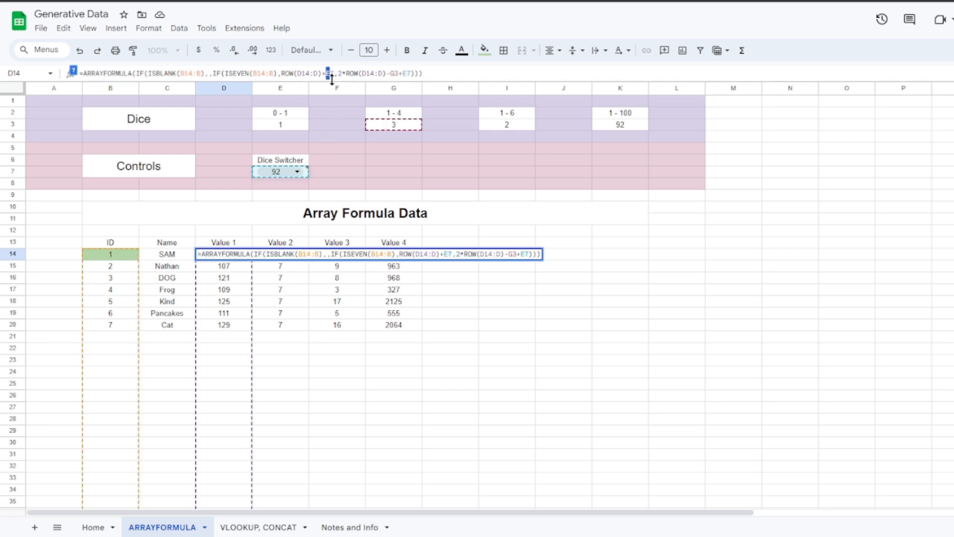
key("Return")
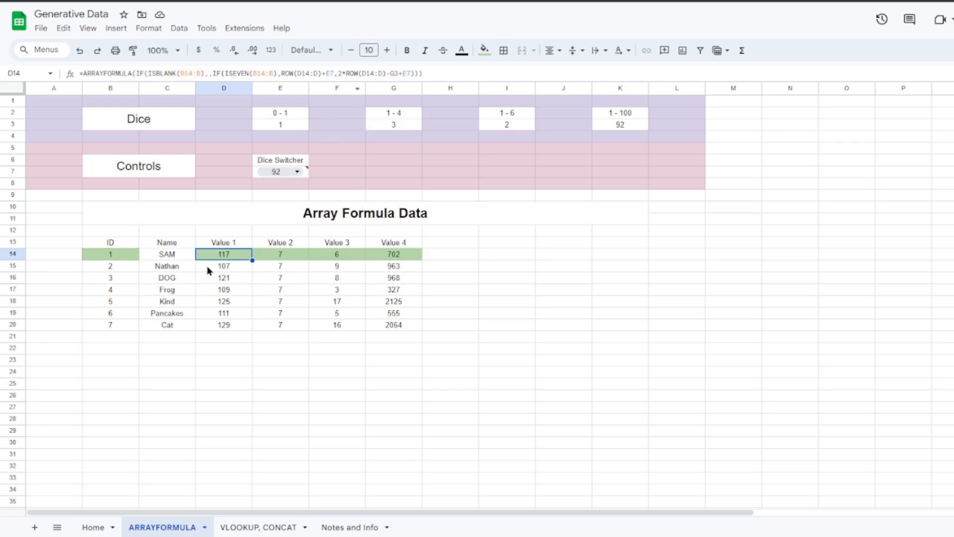
Step: Examine the Value 2 to Value 4 formulas in row 14, highlighting the COUNTIF part in E14 without changing it
left_click(288, 259)
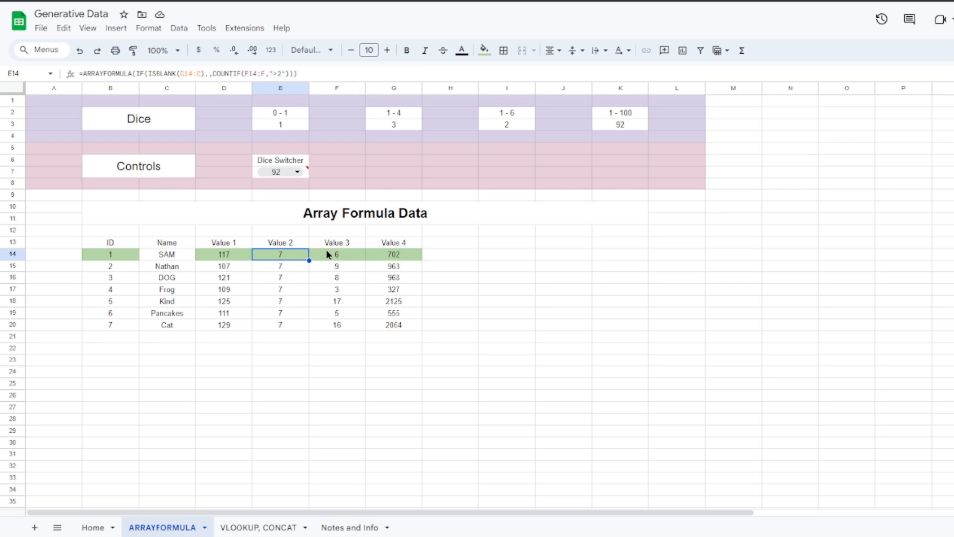
left_click(329, 255)
left_click(396, 259)
left_click(304, 255)
left_click(212, 73)
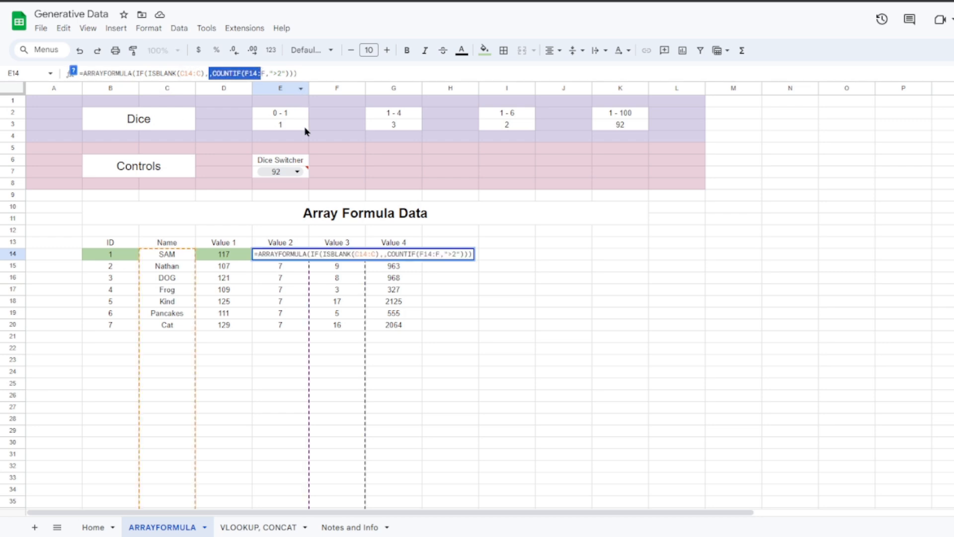
key("Escape")
Step: Highlight the D14:D range inside the ROW function of D14's formula and leave the formula as it is
left_click(235, 258)
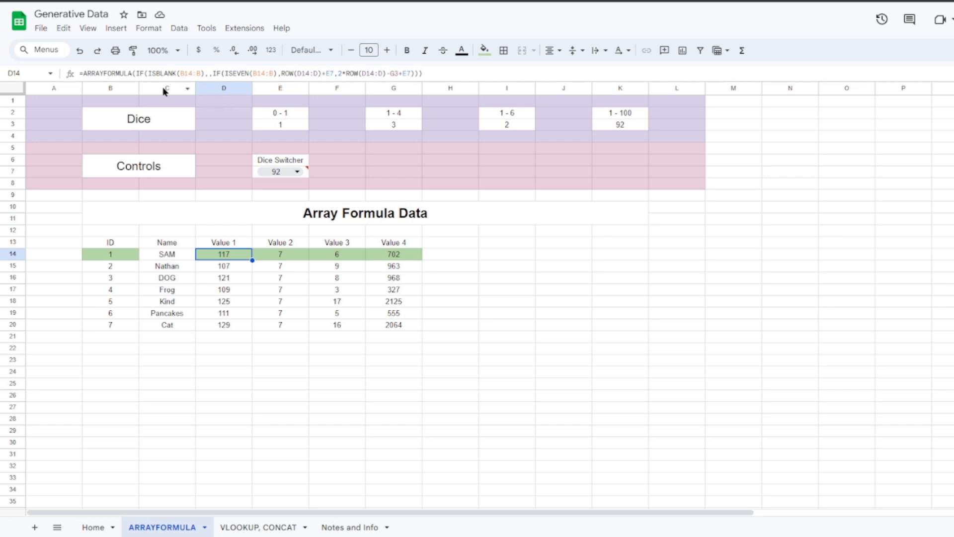
left_click_drag(296, 74, 322, 74)
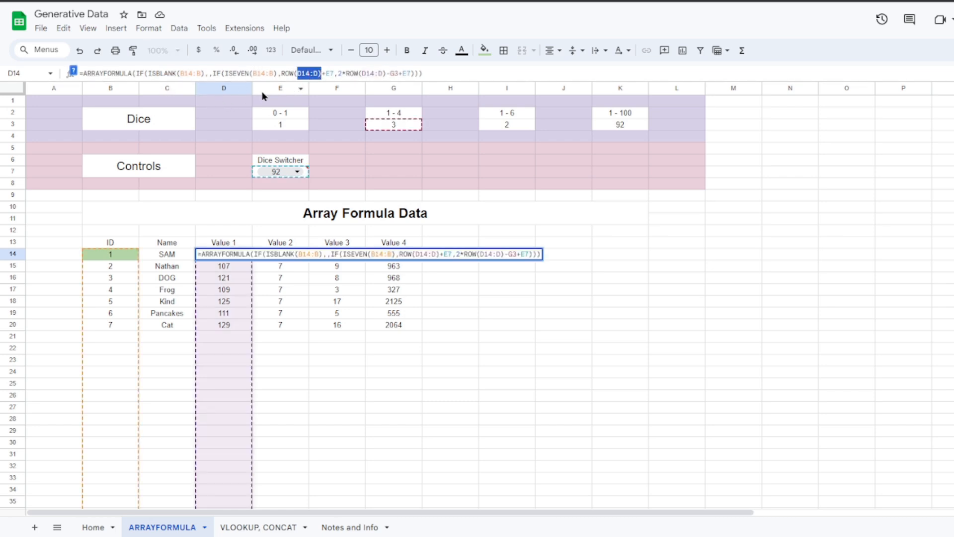
key("Escape")
Step: Examine the RANDBETWEEN part of F14's formula and the (D14:D)*(F14:F) product in G14's formula
left_click(337, 256)
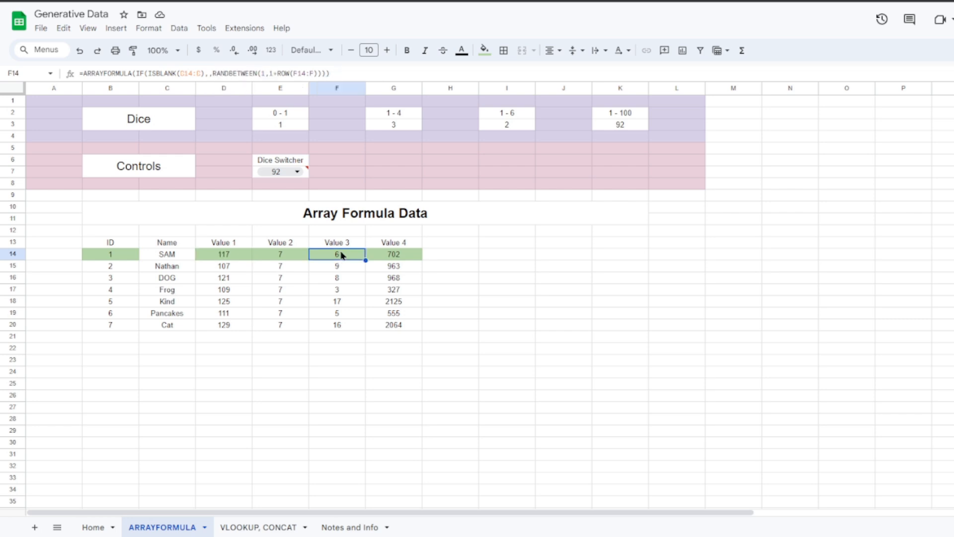
double_click(220, 74)
key("Escape")
left_click(394, 254)
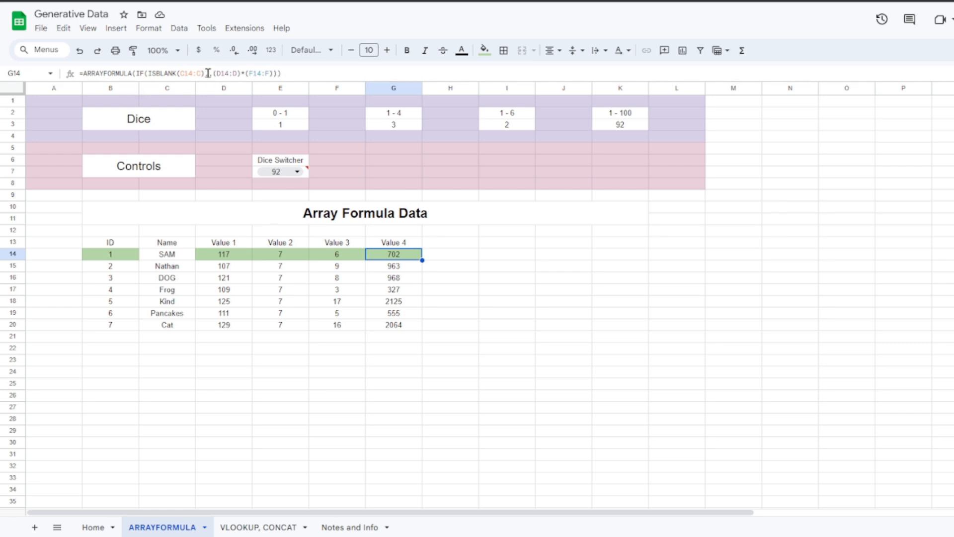
left_click_drag(213, 73, 274, 74)
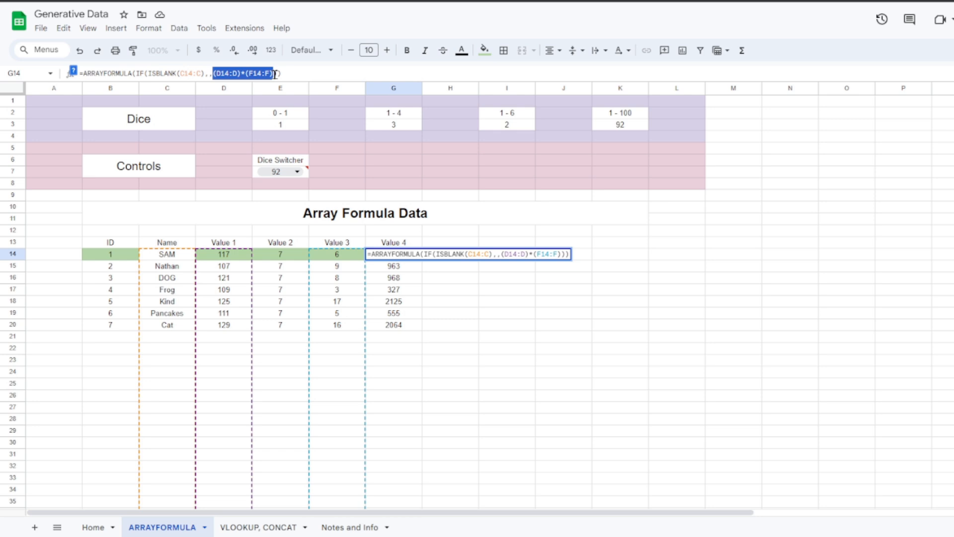
key("Escape")
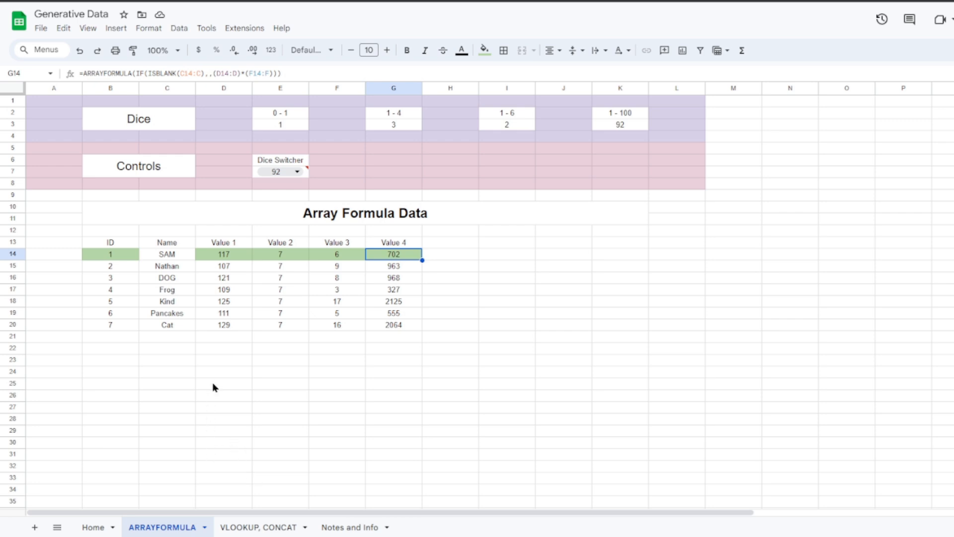
Step: Review the RANDBETWEEN and RAND tip on the Home sheet and return to the ARRAYFORMULA sheet
left_click(94, 526)
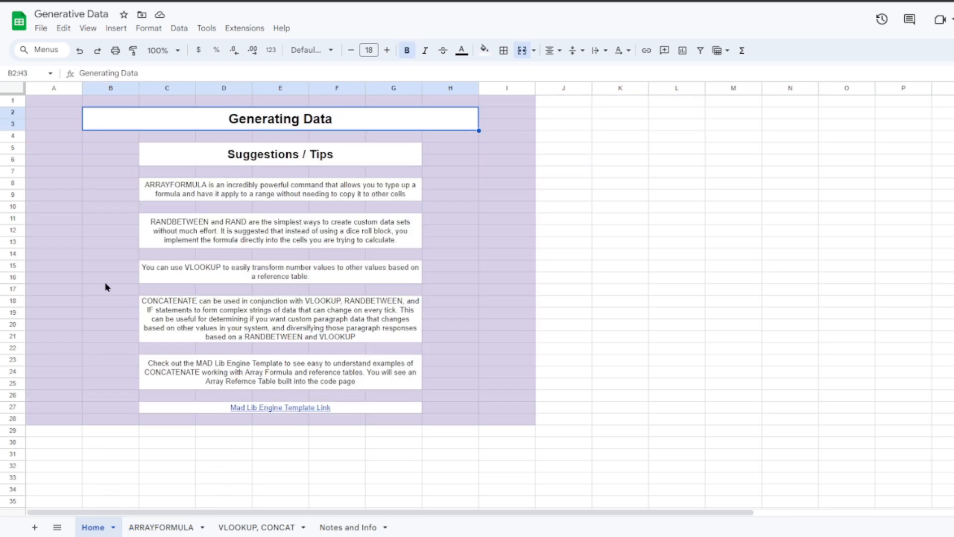
left_click(191, 242)
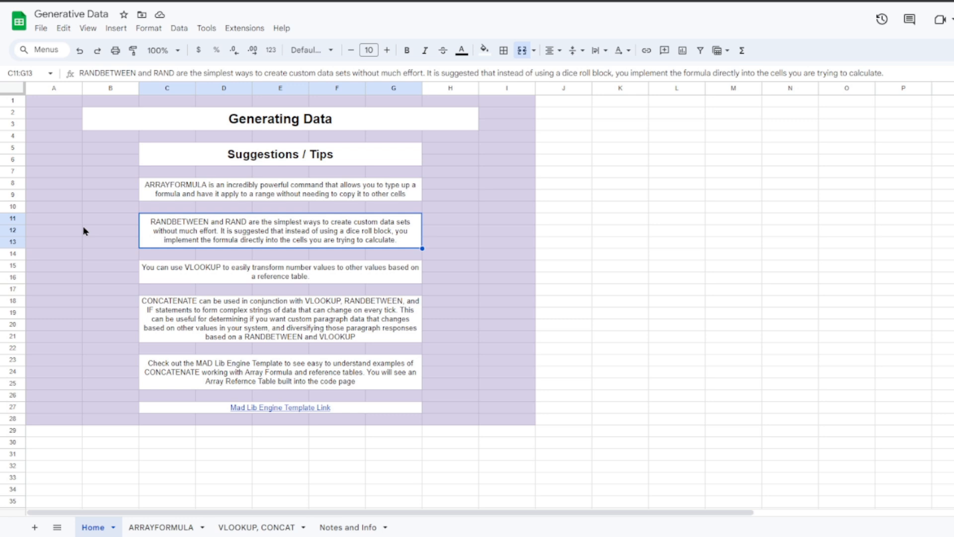
left_click(155, 524)
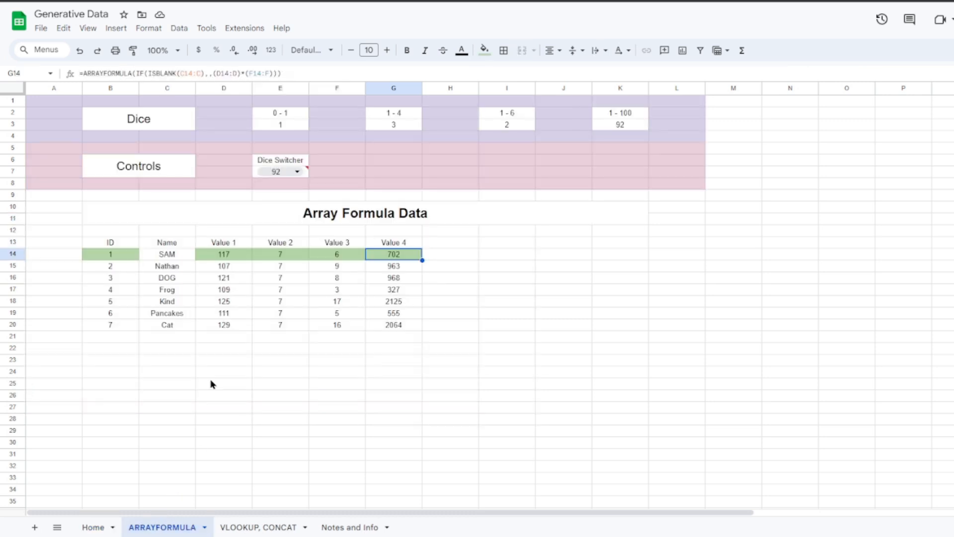
Step: Compare the array formulas in E14, G14 and D14 again
left_click(285, 257)
left_click(386, 257)
left_click(222, 253)
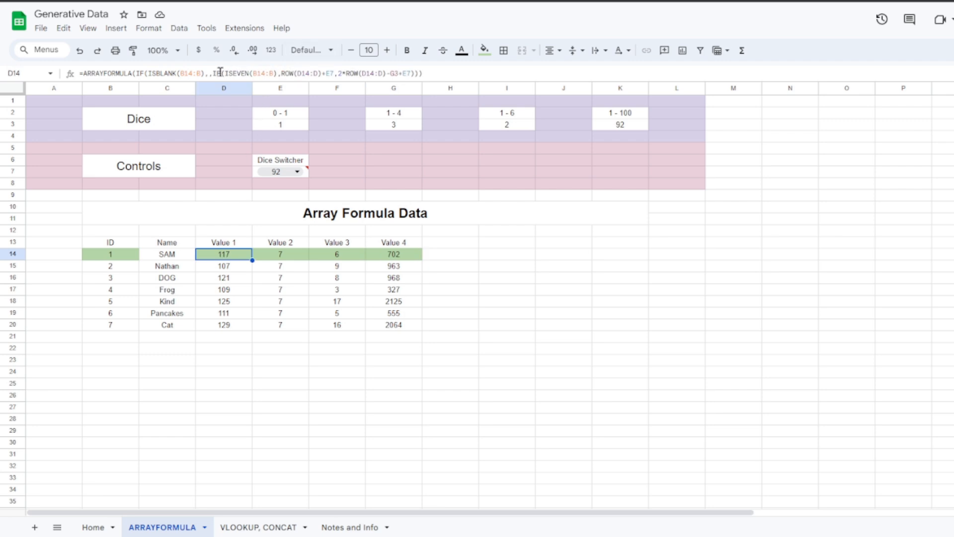
left_click(281, 256)
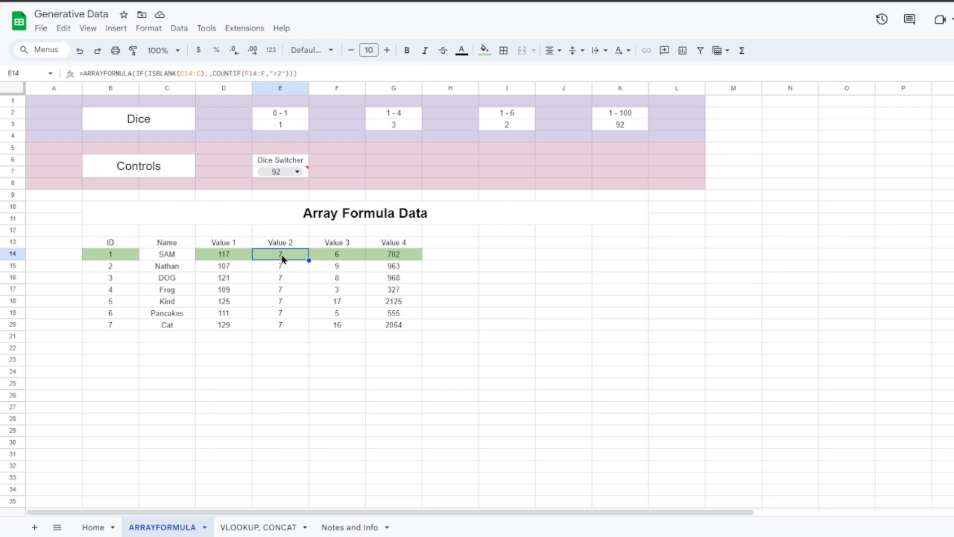
Step: Highlight RANDBETWEEN(1,1+ROW(F14:F)) in F14's formula and check the last generated Value 3 in F20
left_click(335, 253)
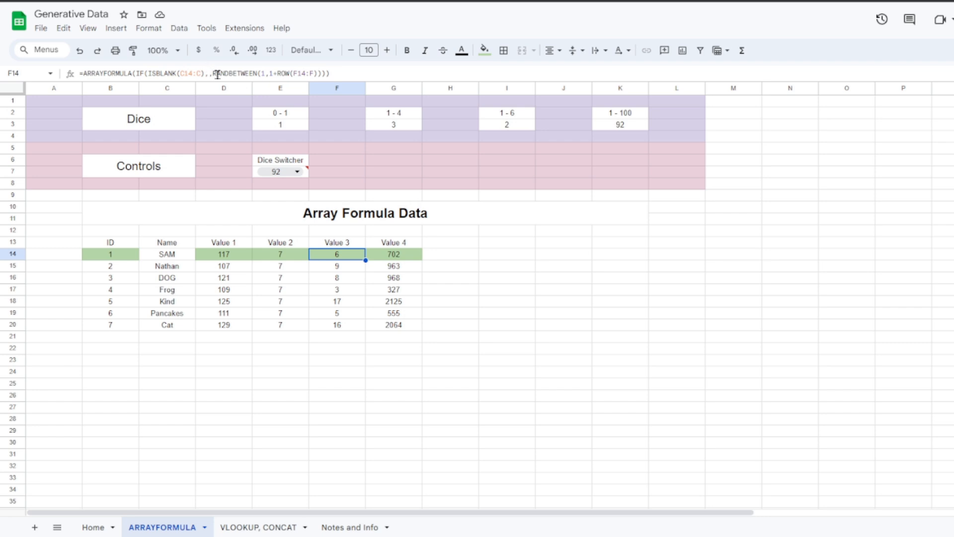
left_click_drag(213, 74, 332, 74)
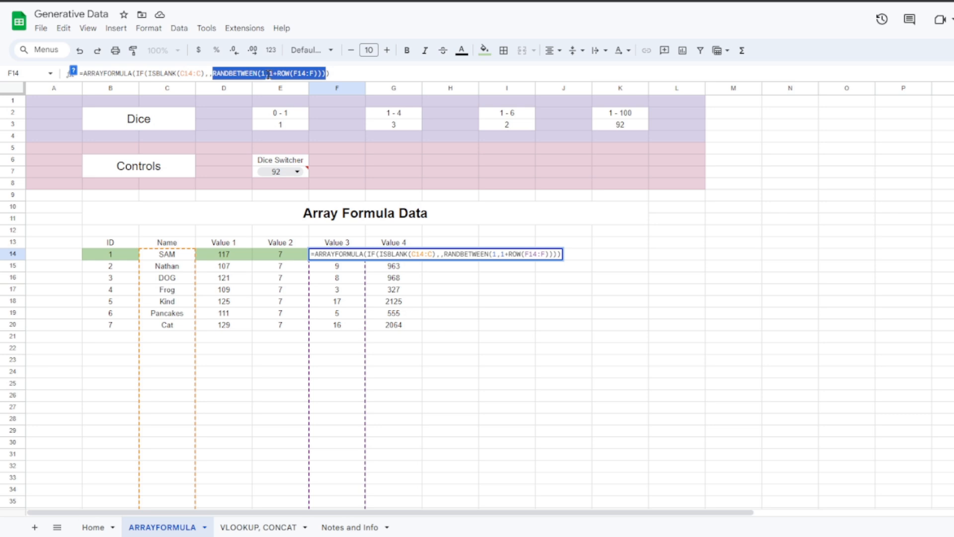
key("Escape")
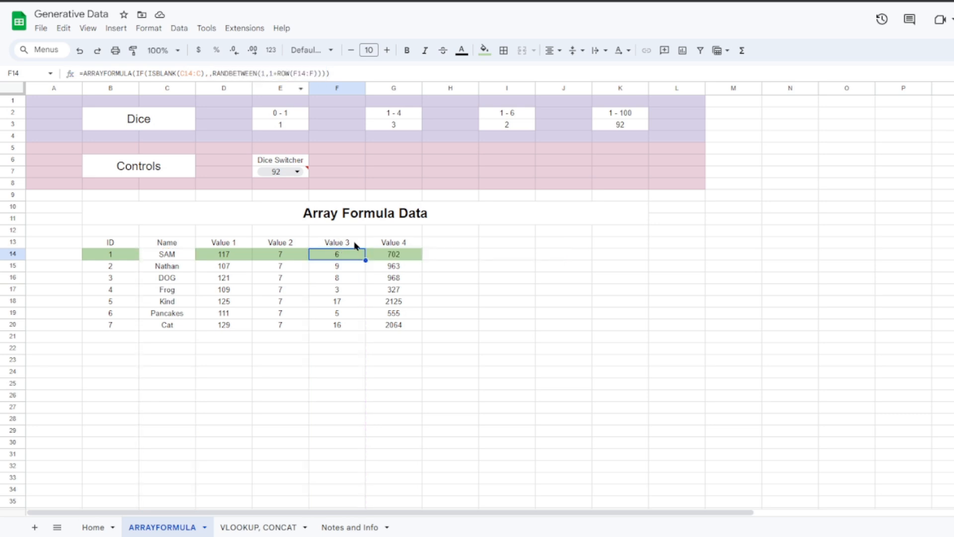
left_click(351, 325)
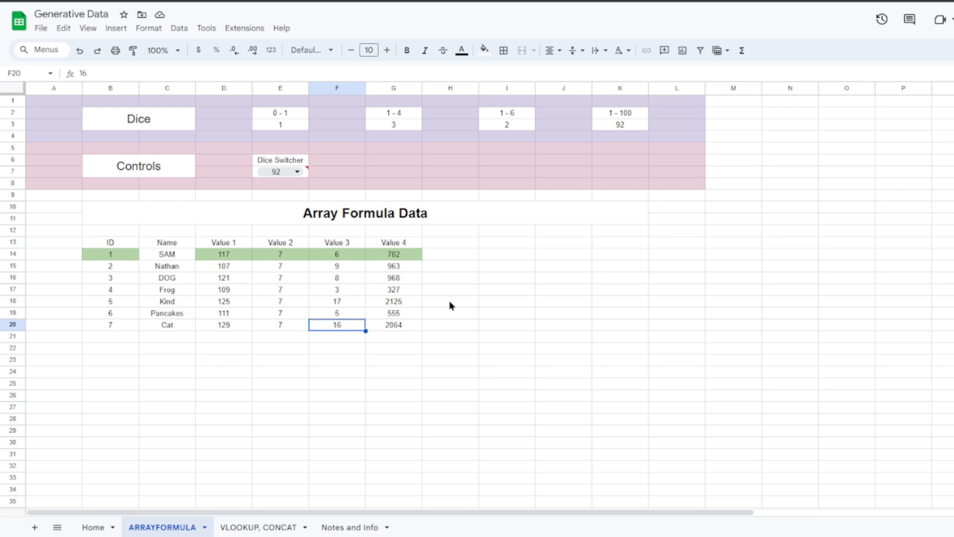
Step: Review the VLOOKUP tip on the Home sheet and open the VLOOKUP, CONCAT sheet
left_click(92, 528)
left_click(150, 276)
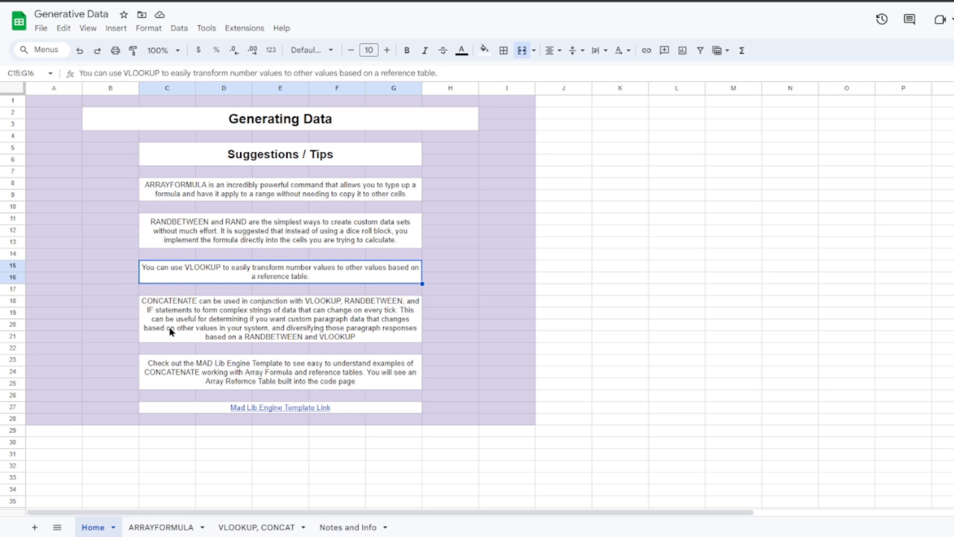
left_click(242, 529)
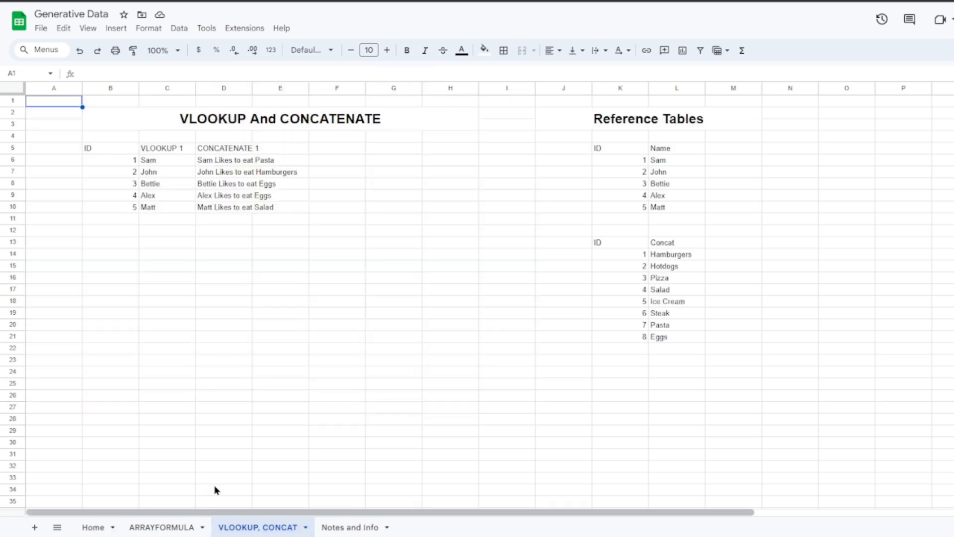
Step: Examine the VLOOKUP formula in C6 and the reference table range it reads
left_click(145, 161)
left_click_drag(83, 74, 203, 74)
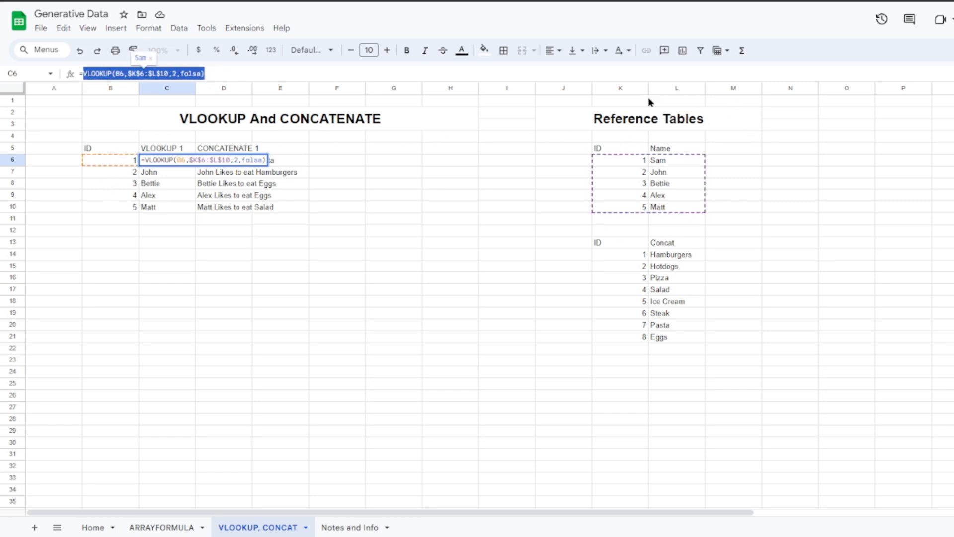
key("Escape")
Step: Set the ID in B6 to 2 and check the lookup formula in C6
left_click(122, 161)
type("2")
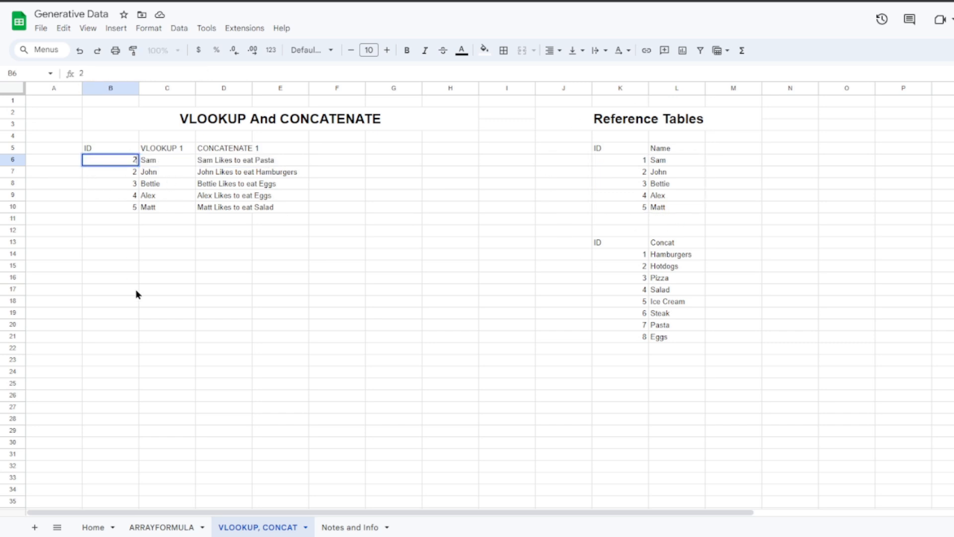
left_click(135, 291)
left_click(163, 159)
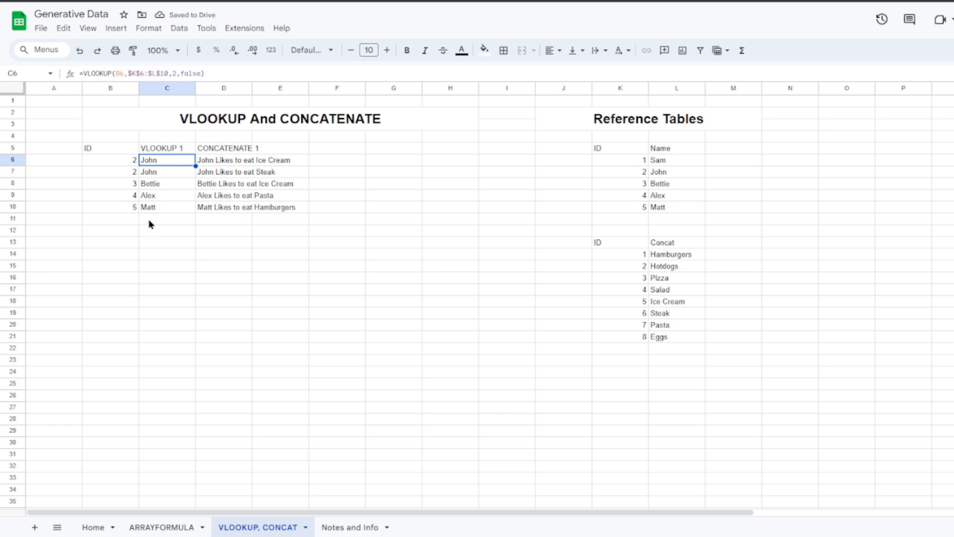
Step: Set the ID in B6 back to 1
left_click(105, 160)
type("1")
left_click(287, 275)
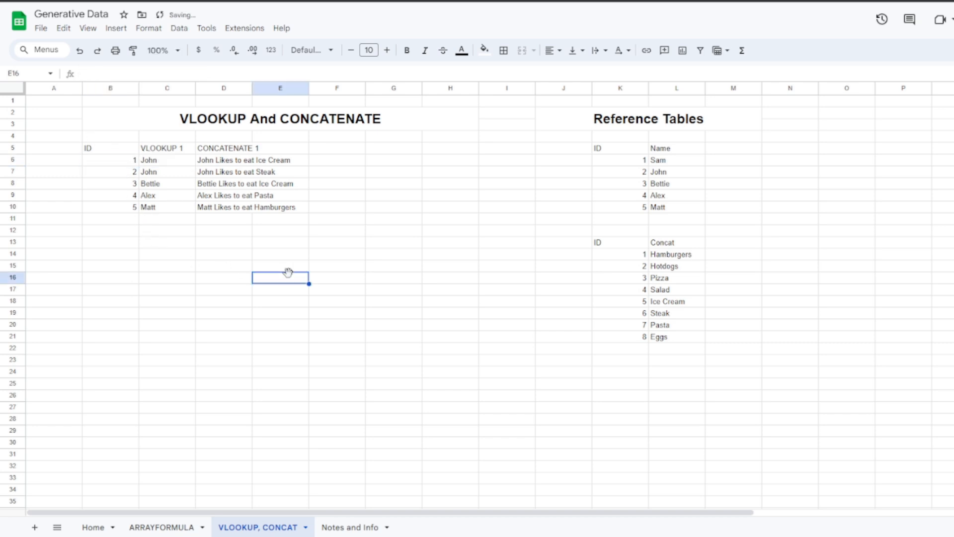
Step: Highlight the complete formula =VLOOKUP(B6,$K$6:$L$10,2,false) in C6 and leave it unchanged
left_click(166, 165)
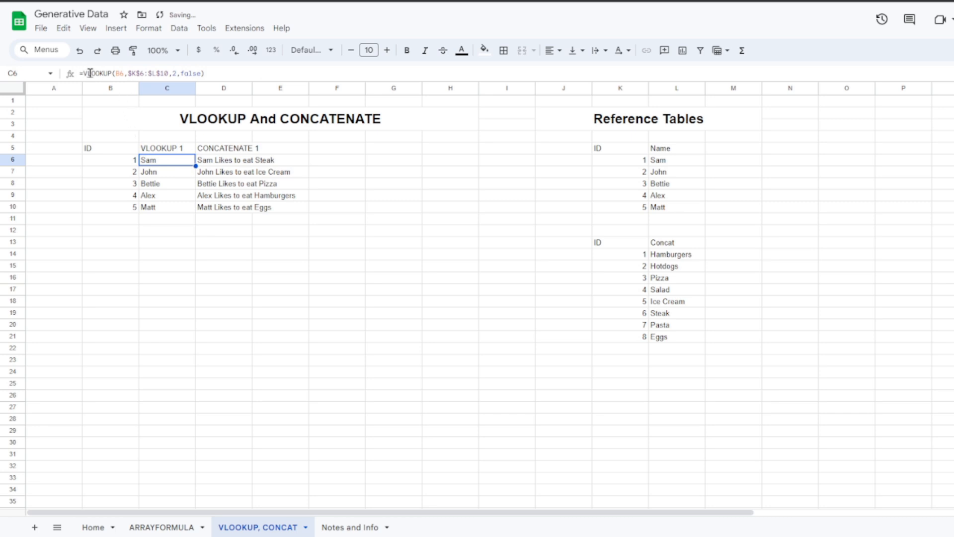
left_click_drag(79, 73, 206, 74)
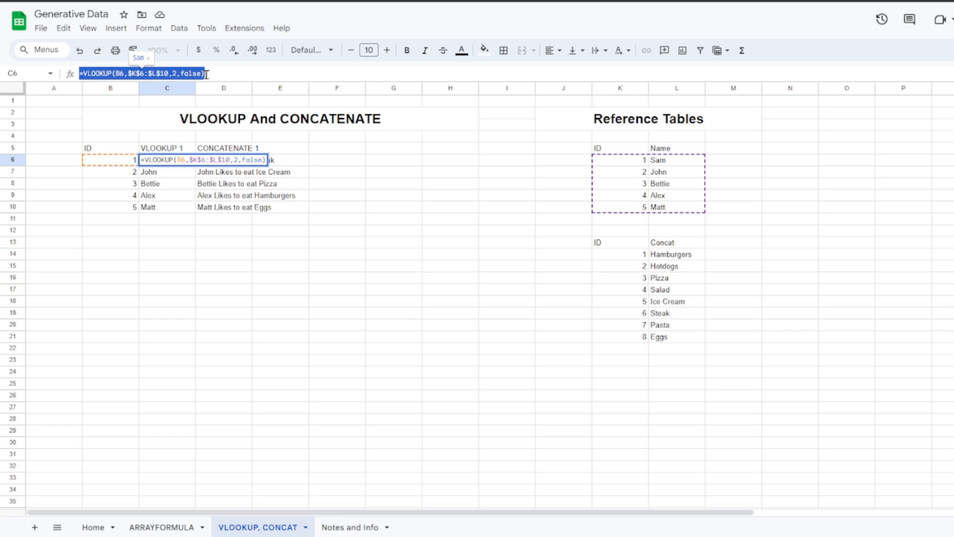
key("Escape")
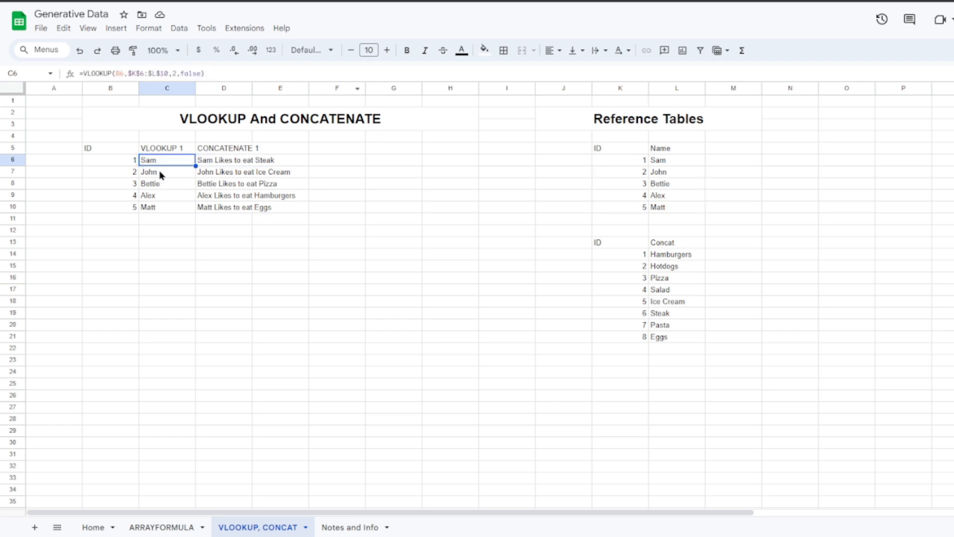
Step: Step through the VLOOKUP 1 cells C6 to C10 and compare how the ID reference differs in each formula
key("Down")
key("Down")
key("Down")
key("Down")
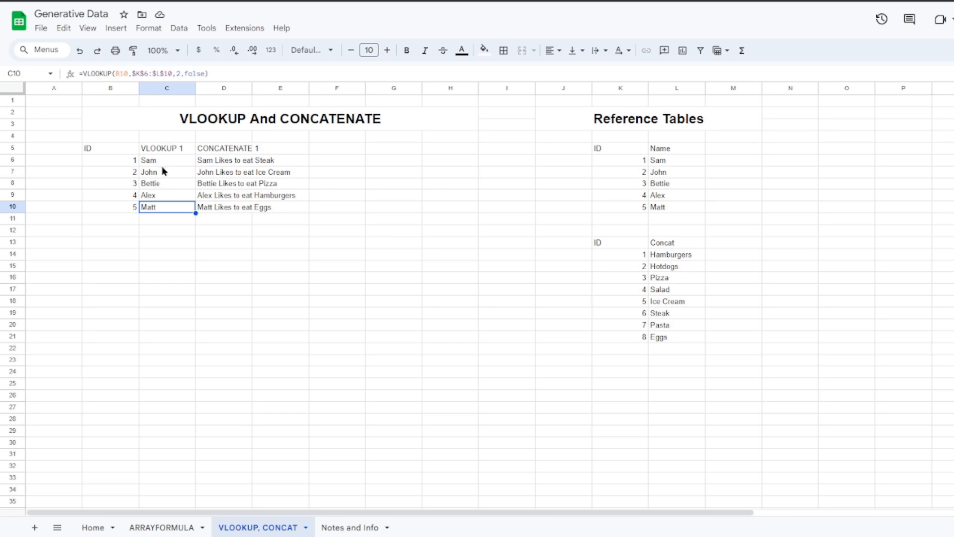
key("Up")
key("Up")
key("Up")
key("Up")
key("Down")
key("Down")
key("Down")
key("Down")
key("Up")
key("Up")
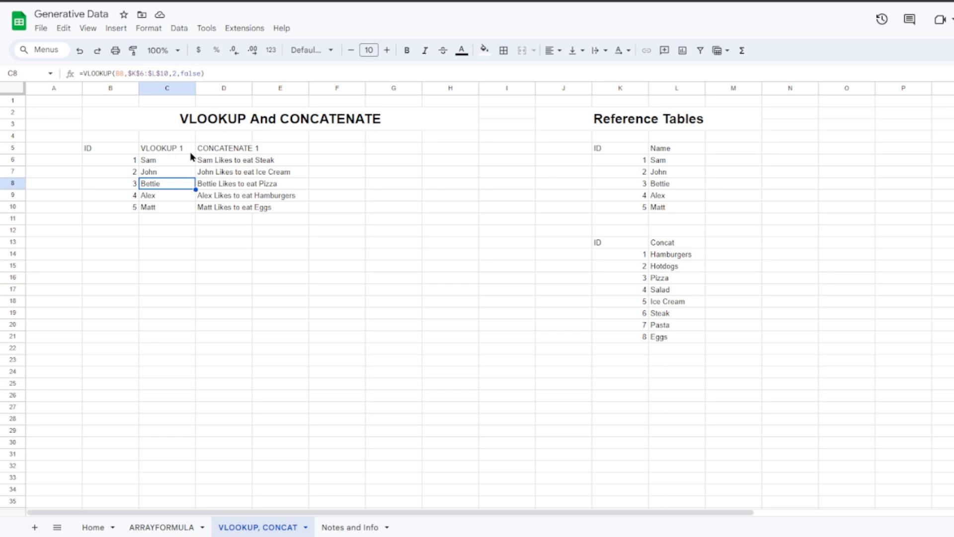
Step: Inspect the CONCATENATE formula in D6, and read the CONCATENATE tip on the Home sheet
left_click(242, 163)
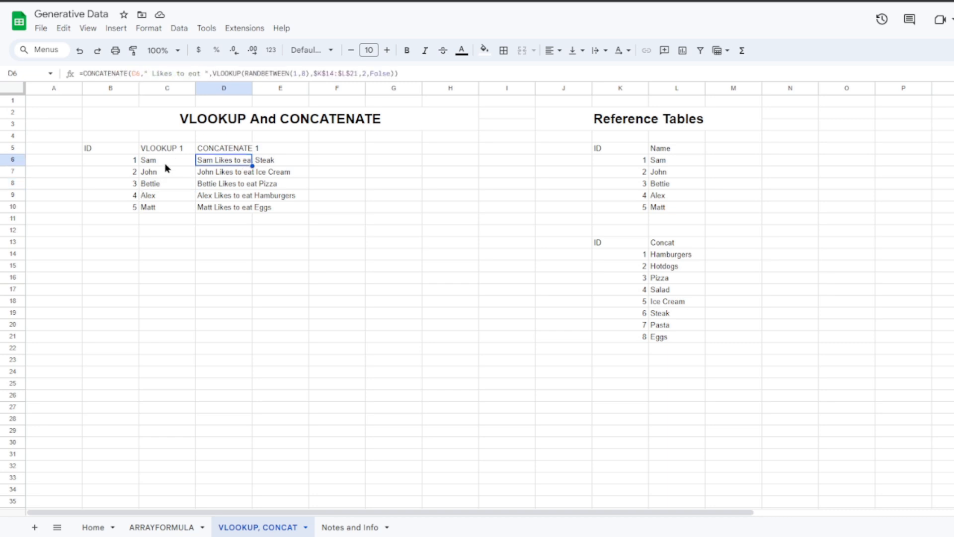
left_click(100, 529)
left_click(169, 326)
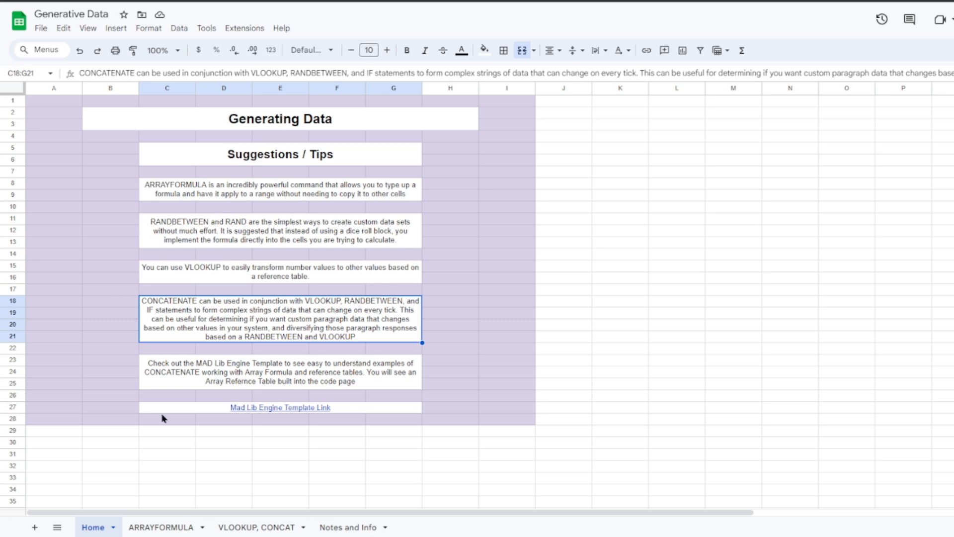
Step: On the VLOOKUP, CONCAT sheet, highlight the C6 reference and RANDBETWEEN(1,8) inside D6's formula, leaving the formula unchanged
left_click(228, 526)
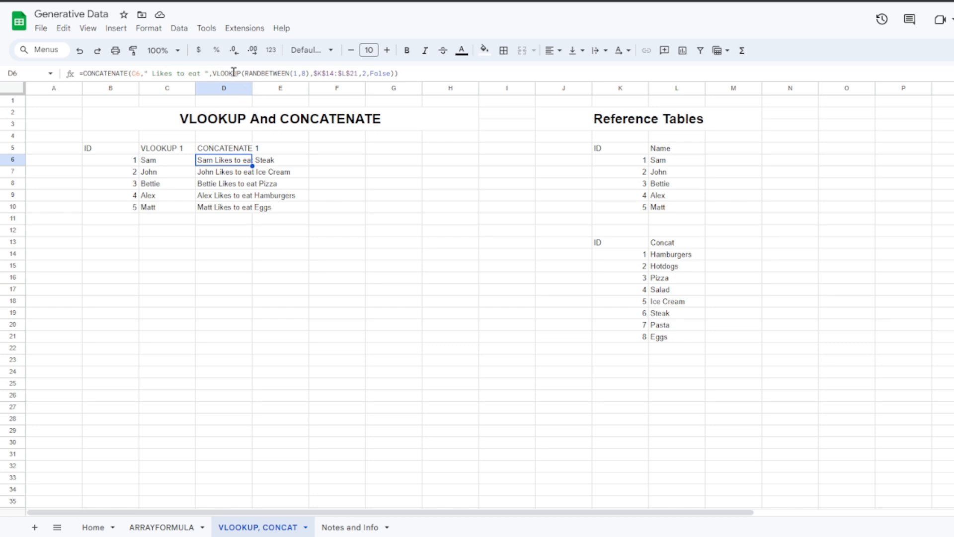
double_click(136, 74)
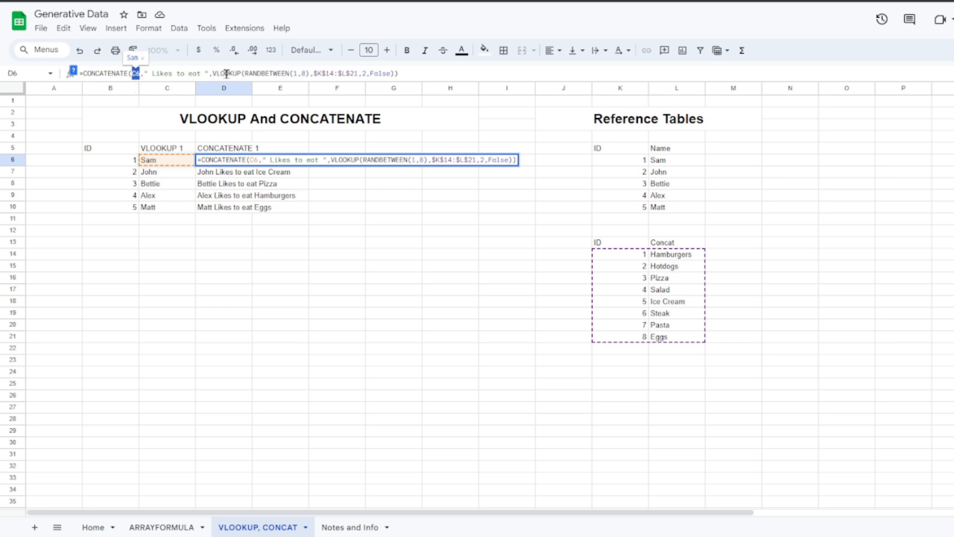
left_click_drag(245, 73, 313, 73)
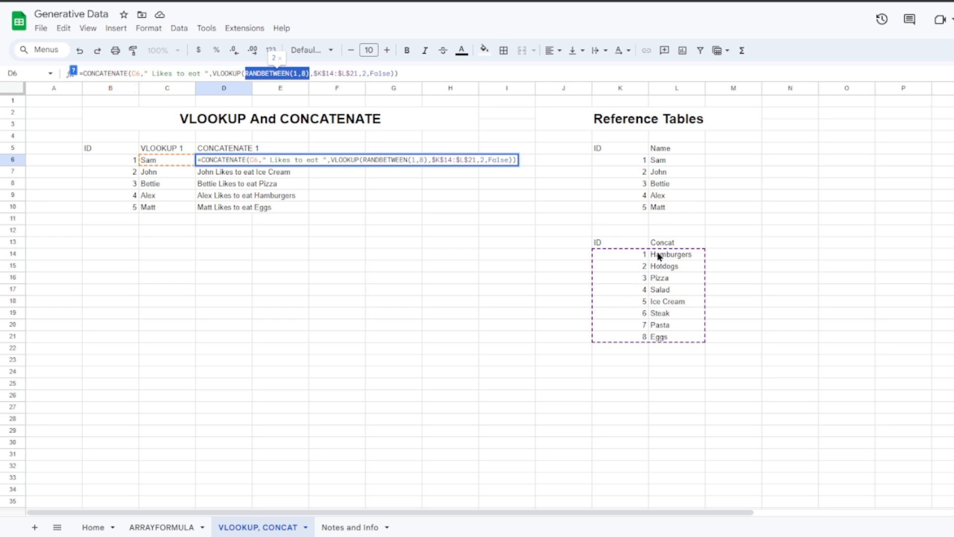
key("Escape")
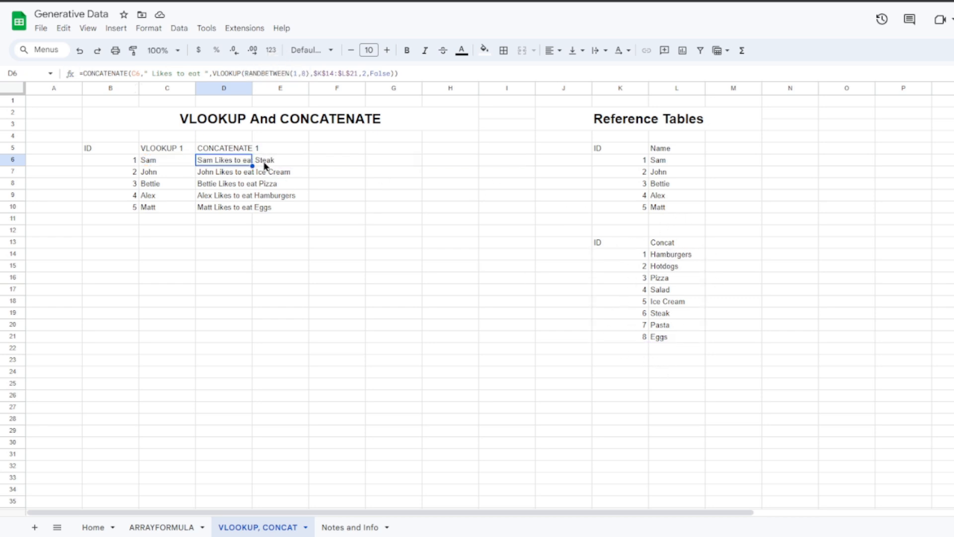
Step: Step through the CONCATENATE 1 cells between D6 and D9 and compare the name reference in each formula
left_click(229, 175)
left_click(225, 195)
left_click(205, 175)
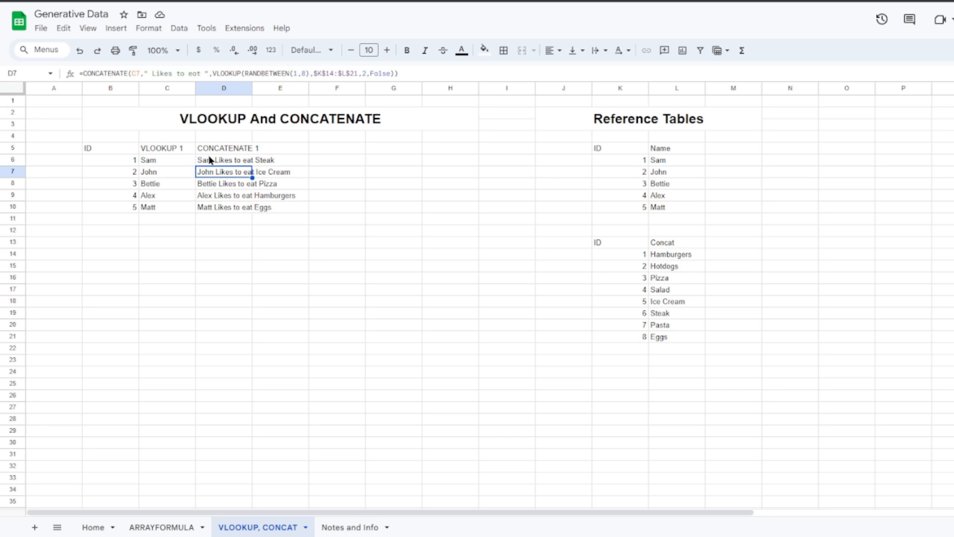
left_click(211, 160)
left_click(243, 196)
left_click(244, 177)
Step: Enter "s" in H16 to force a recalculation and check the sentences in the CONCATENATE 1 rows
left_click(455, 281)
type("s")
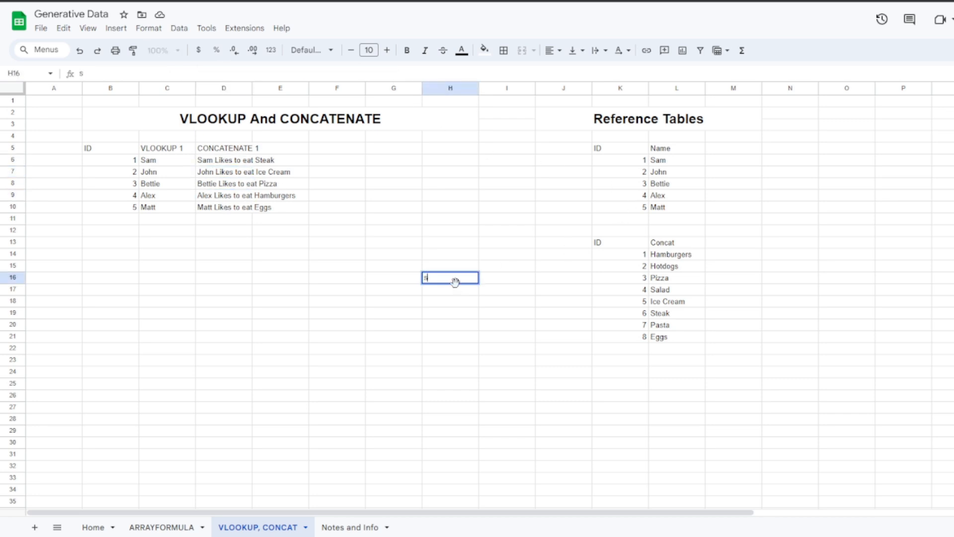
key("Return")
left_click(264, 175)
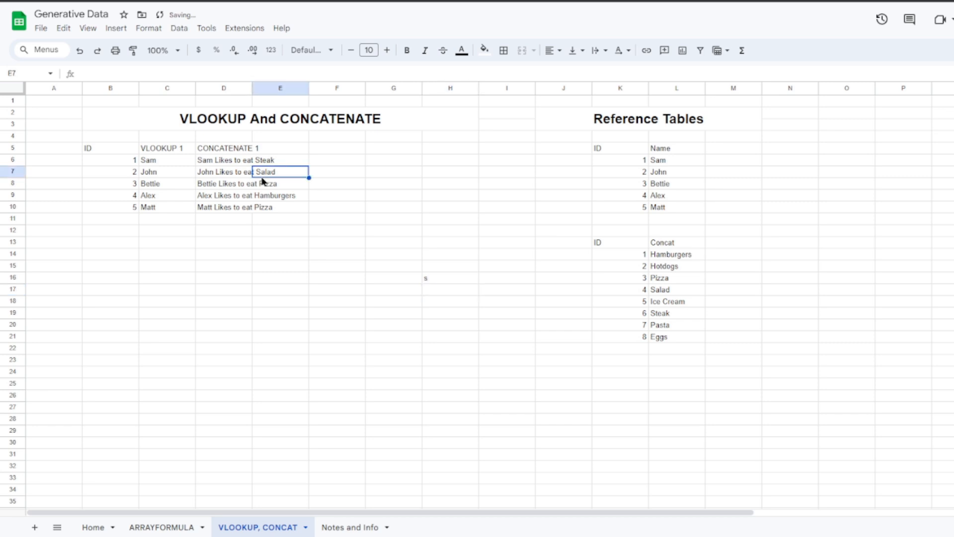
left_click(267, 208)
Step: Clear the test text from H16 so that the random sentences recalculate again
left_click(425, 278)
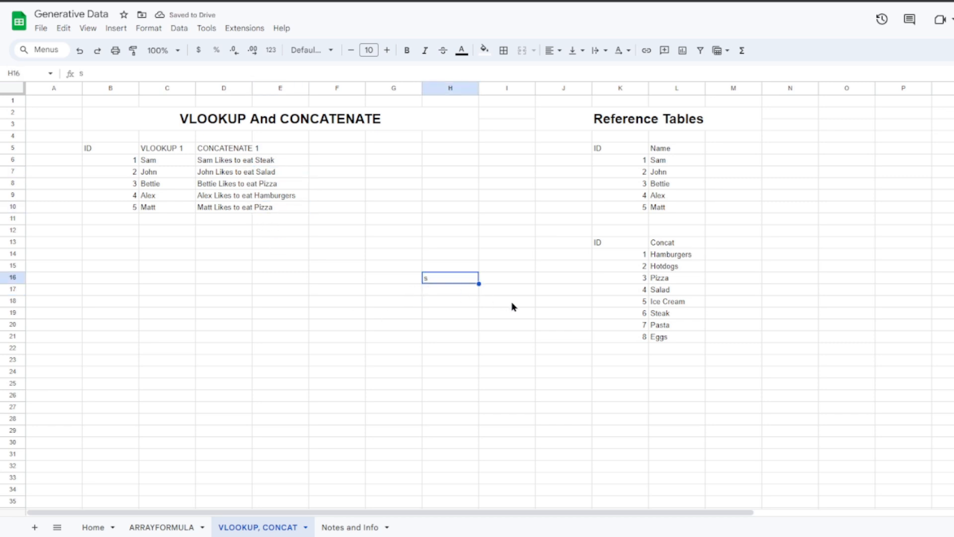
key("Delete")
left_click(506, 222)
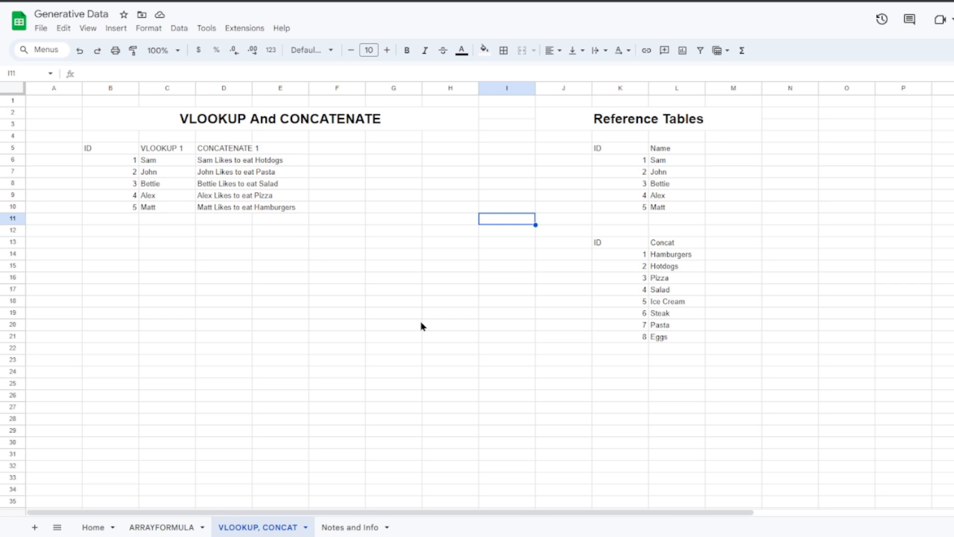
Step: Try copying the CONCATENATE formula from D6 into H7 with a normal paste, and clear H7
left_click(211, 163)
key("ctrl+c")
left_click(437, 176)
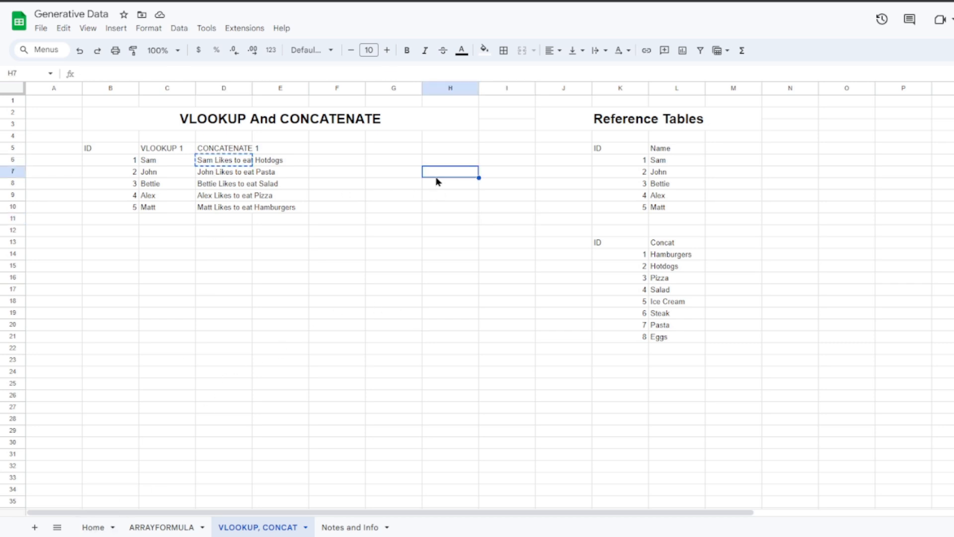
key("ctrl+v")
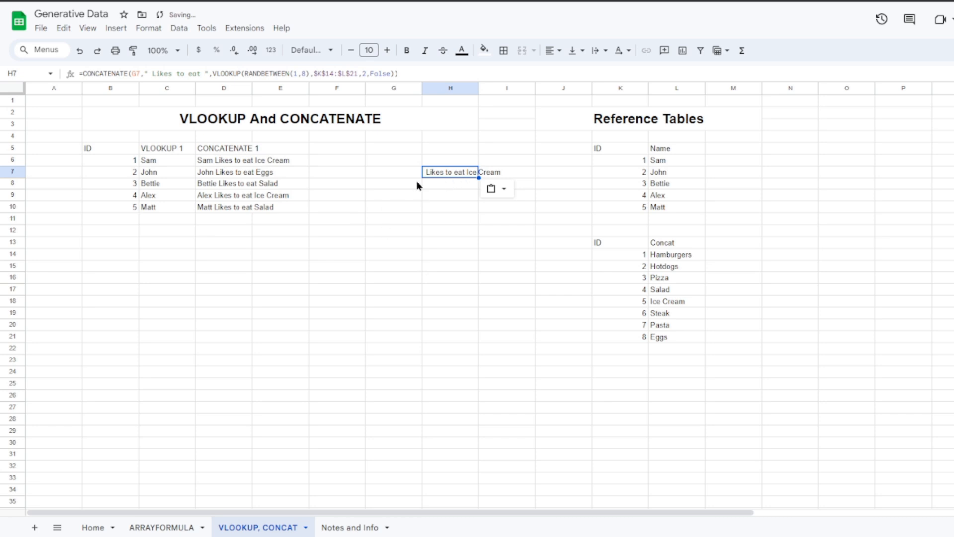
key("Delete")
left_click(362, 217)
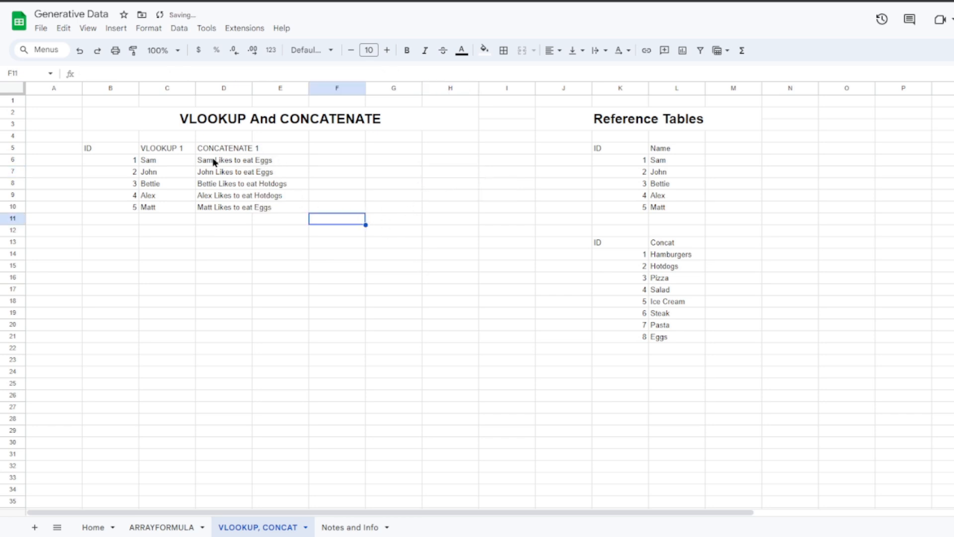
Step: Copy the CONCATENATE 1 results in D6:D10 and paste them as values only starting at H6
left_click_drag(214, 161, 221, 209)
right_click(223, 183)
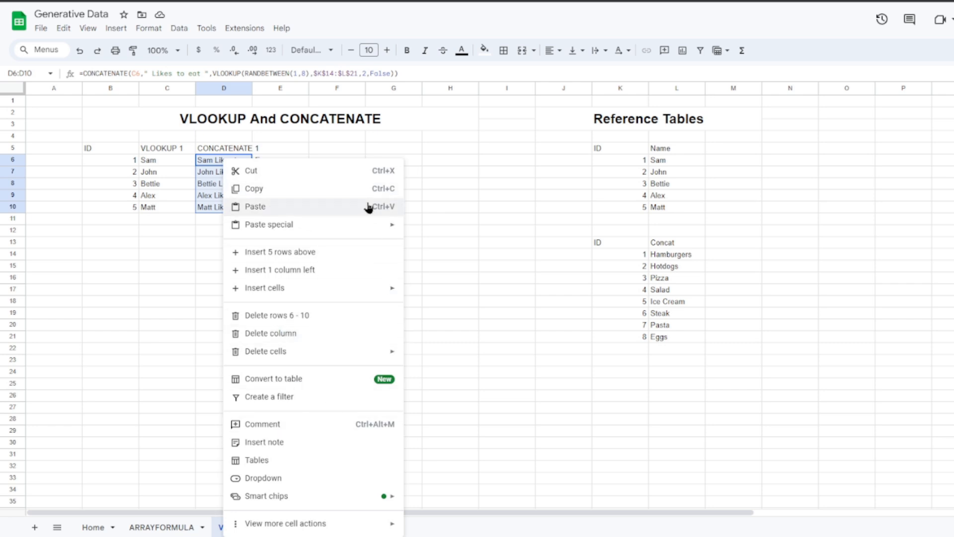
left_click(287, 191)
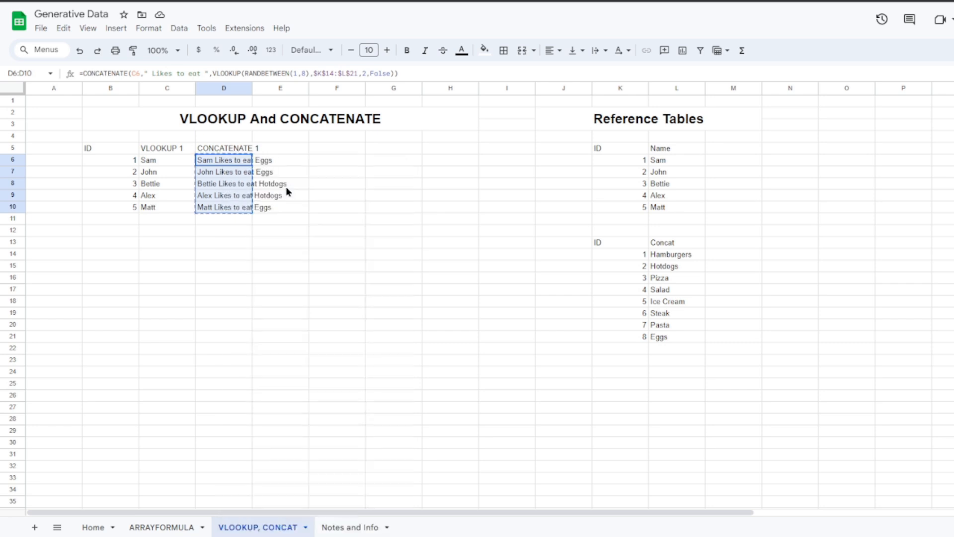
left_click(427, 163)
right_click(427, 163)
mouse_move(581, 164)
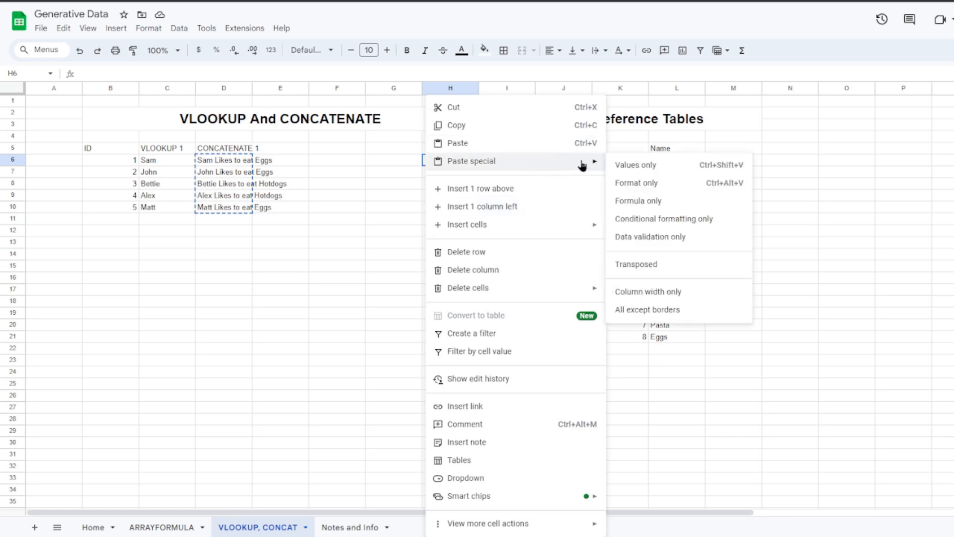
left_click(677, 172)
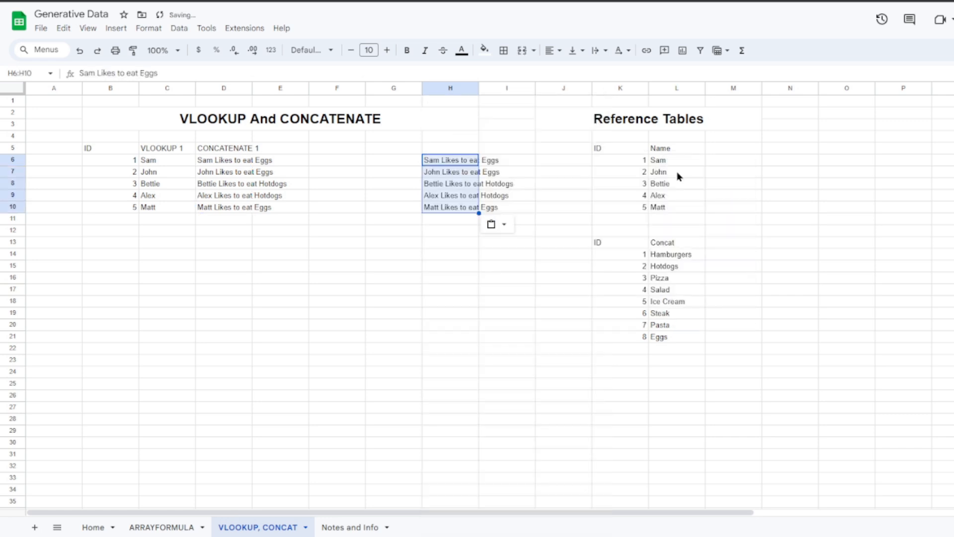
left_click(431, 288)
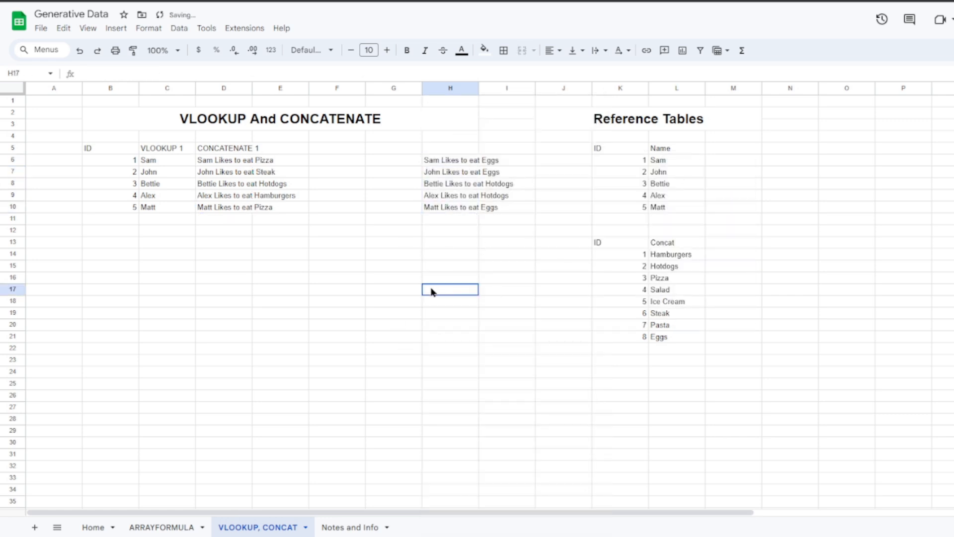
Step: Clear the pasted static sentences from H6:H10
left_click_drag(436, 161, 433, 212)
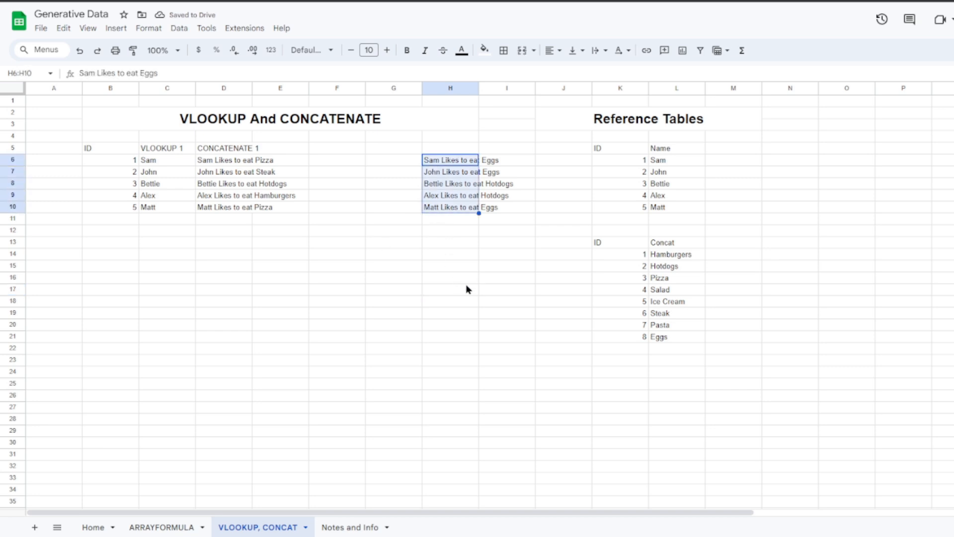
key("Delete")
left_click(378, 268)
Step: Read the MAD Lib Engine Template tip on the Home sheet and return to the VLOOKUP, CONCAT sheet
left_click(87, 523)
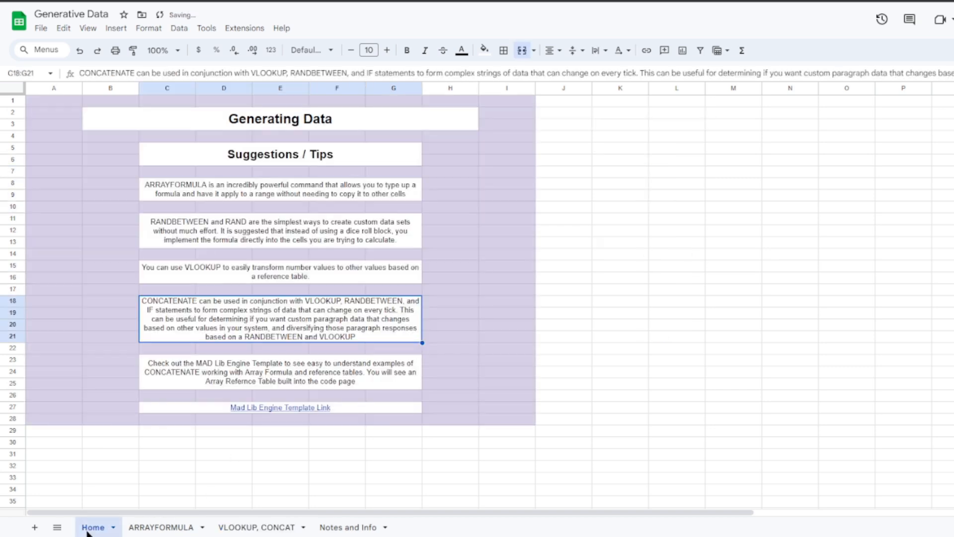
left_click(170, 373)
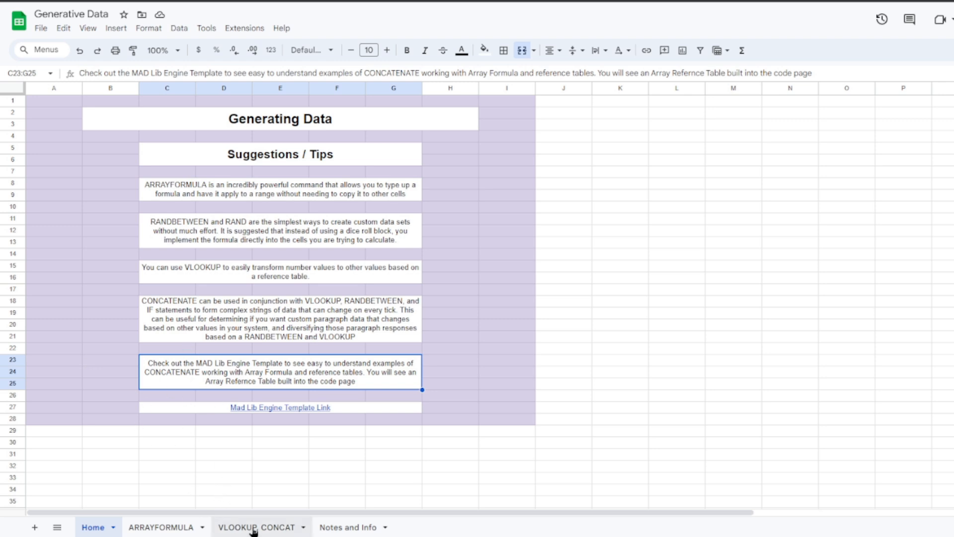
left_click(254, 528)
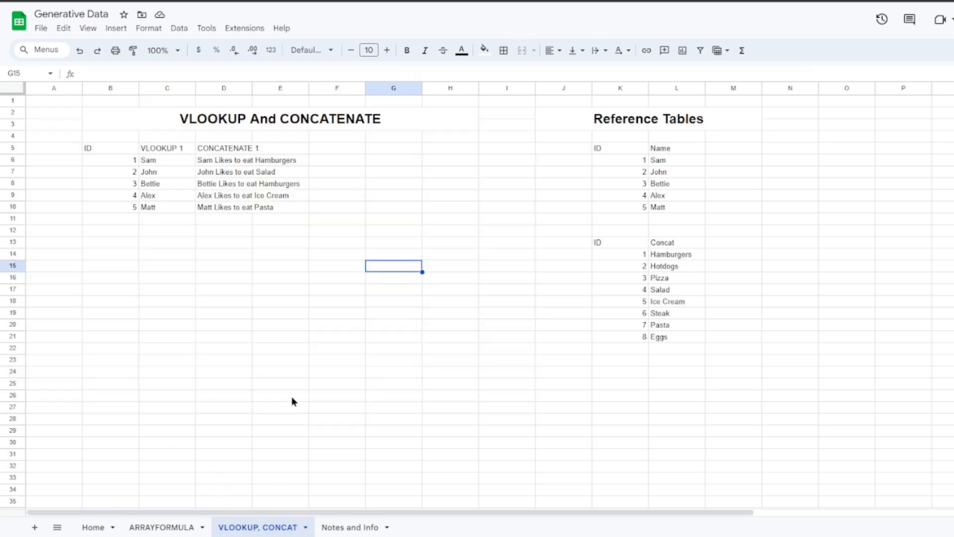
Step: Open the Notes and Info sheet and read the first two notes, on ARRAYFORMULA methods and custom variables
left_click(353, 527)
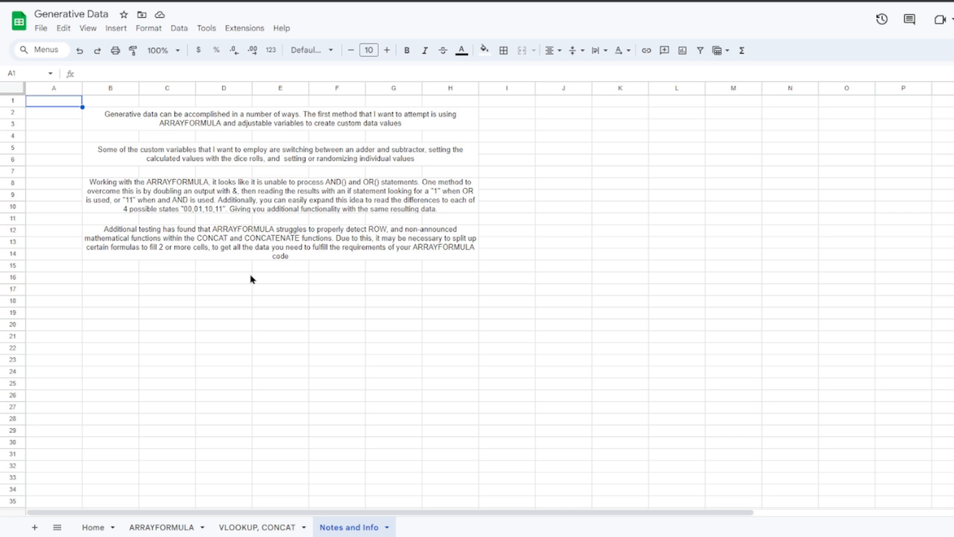
left_click(102, 126)
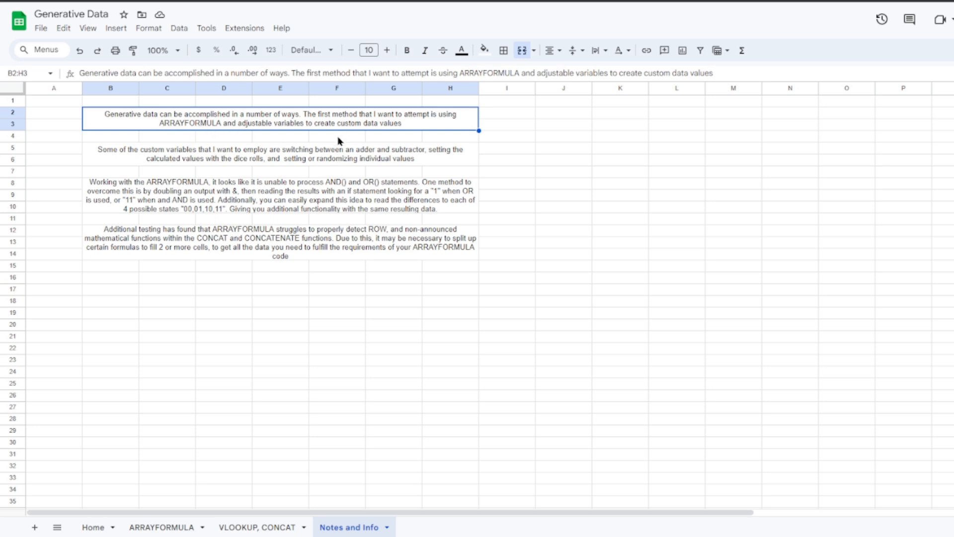
left_click(187, 163)
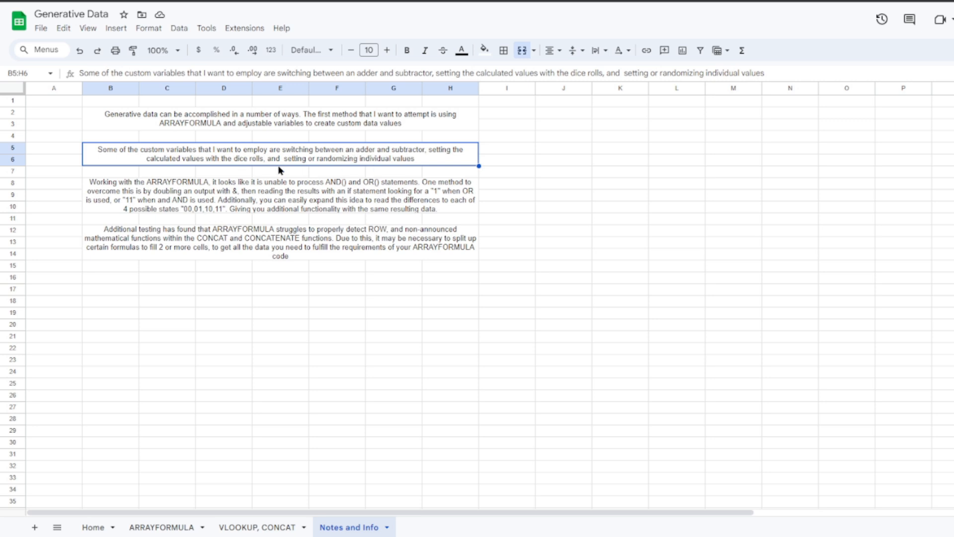
Step: Compare the note on ARRAYFORMULA with AND() and OR() with the note on ROW, CONCAT and CONCATENATE
left_click(148, 202)
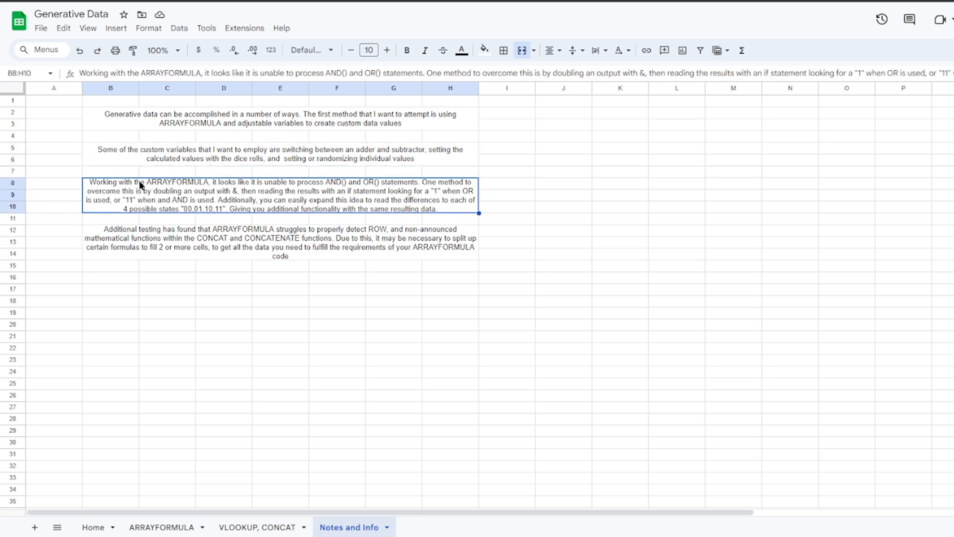
left_click(143, 252)
left_click(167, 193)
left_click(156, 247)
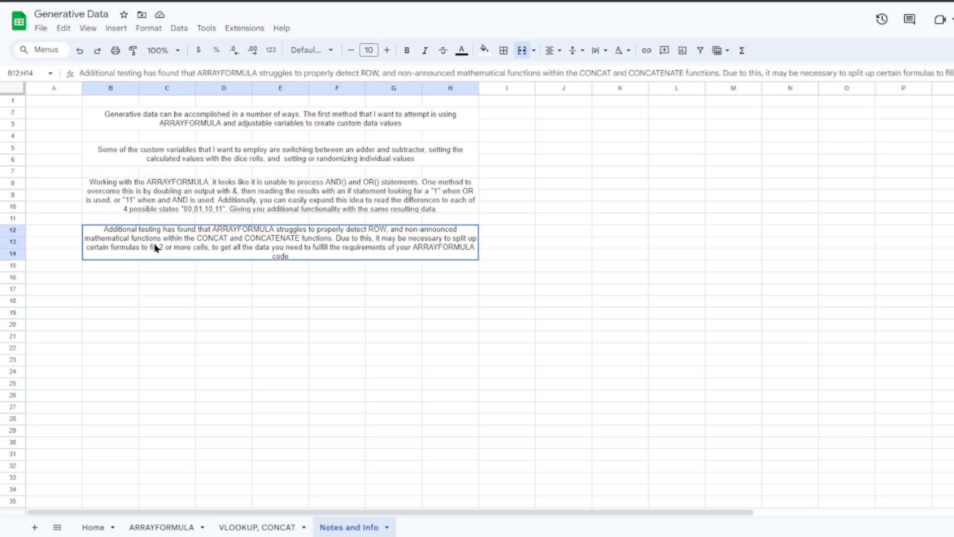
left_click(173, 190)
left_click(172, 242)
left_click(189, 190)
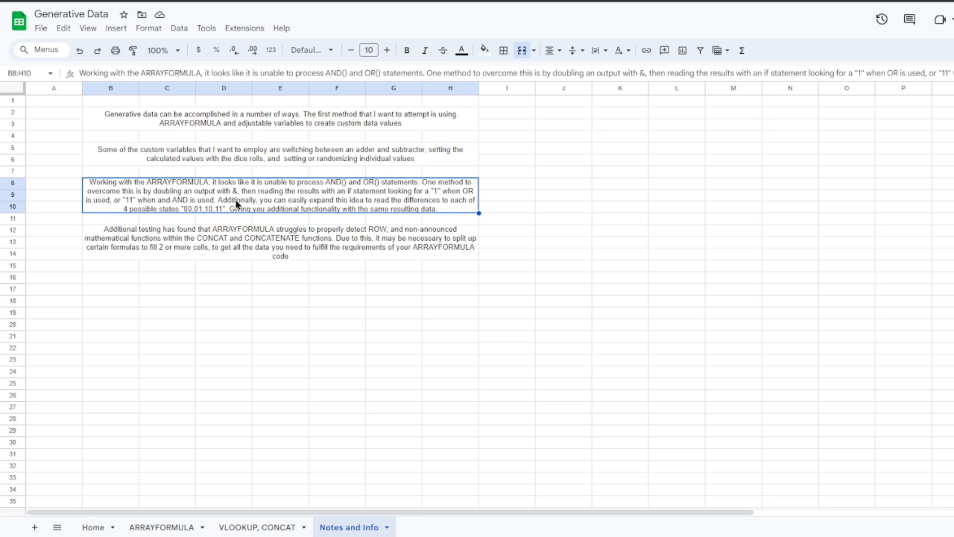
Step: Show the & operator as sample text in J8, and remove it to leave the cell empty
left_click(540, 188)
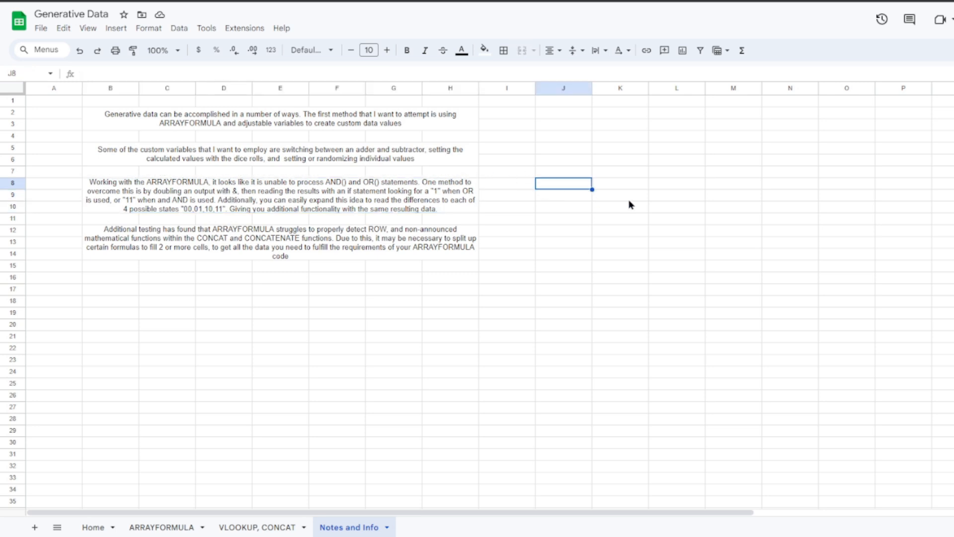
type("&")
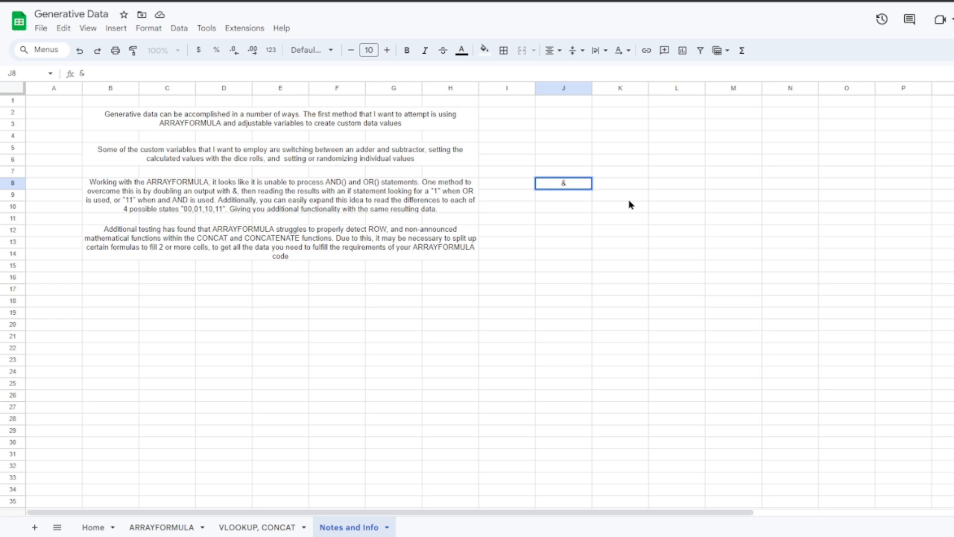
key("BackSpace")
key("Return")
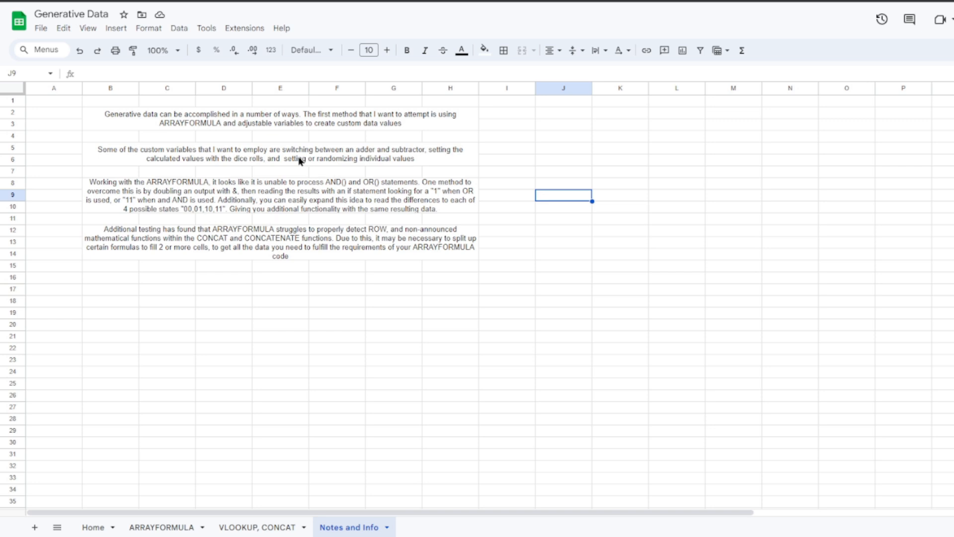
Step: Review the AND()/OR() workaround in B8:H10 and the note in B12:H14 on splitting formulas across cells
left_click(246, 193)
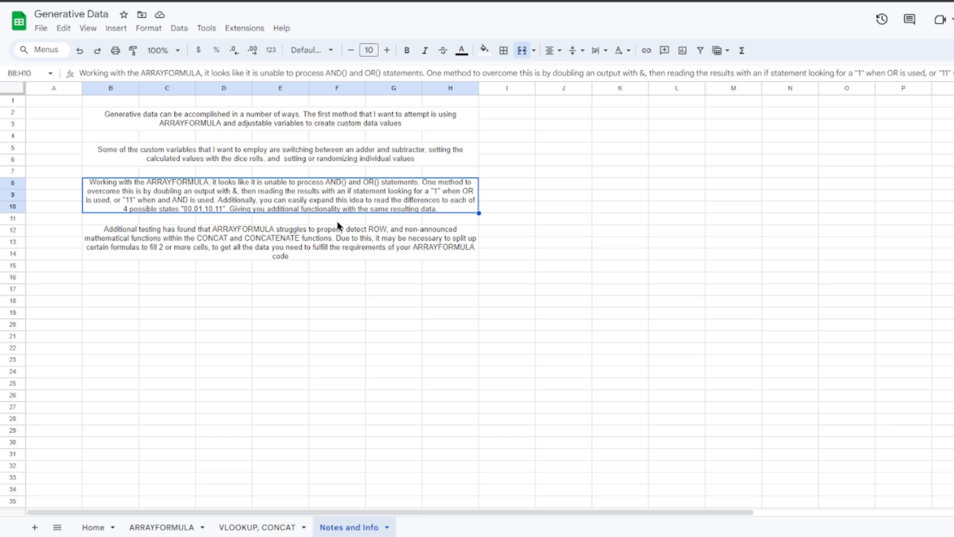
left_click(278, 249)
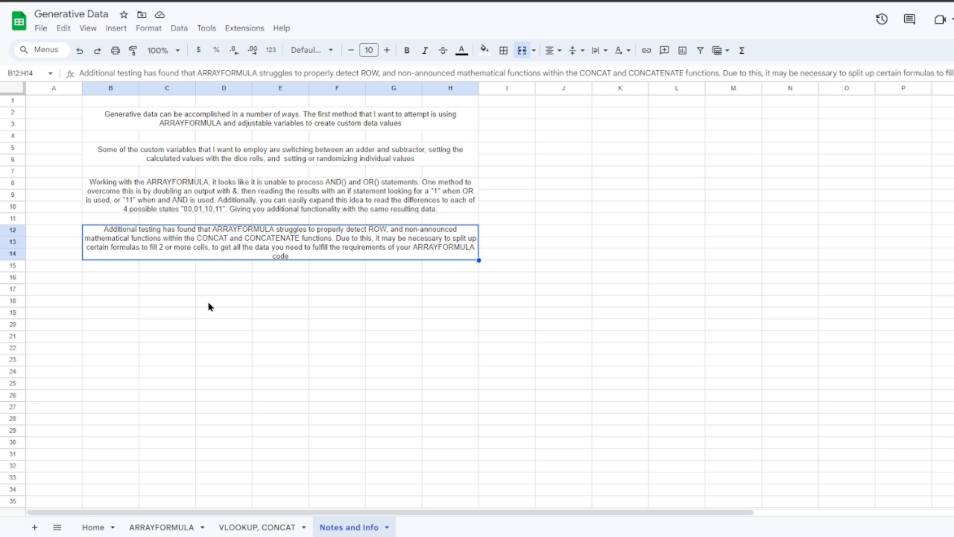
left_click(248, 278)
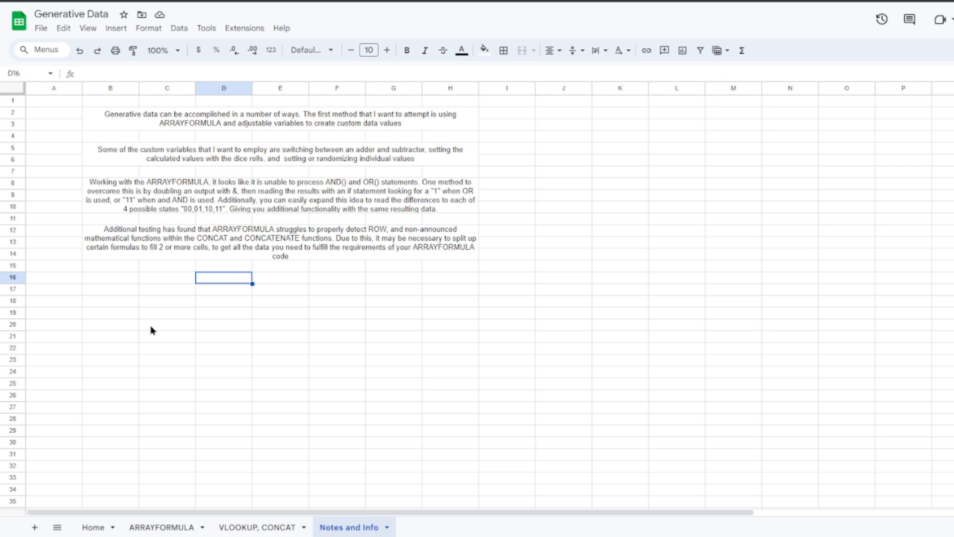
Step: Review the tips on the Home sheet, then examine the Name and Concat reference tables on the VLOOKUP, CONCAT sheet
left_click(92, 527)
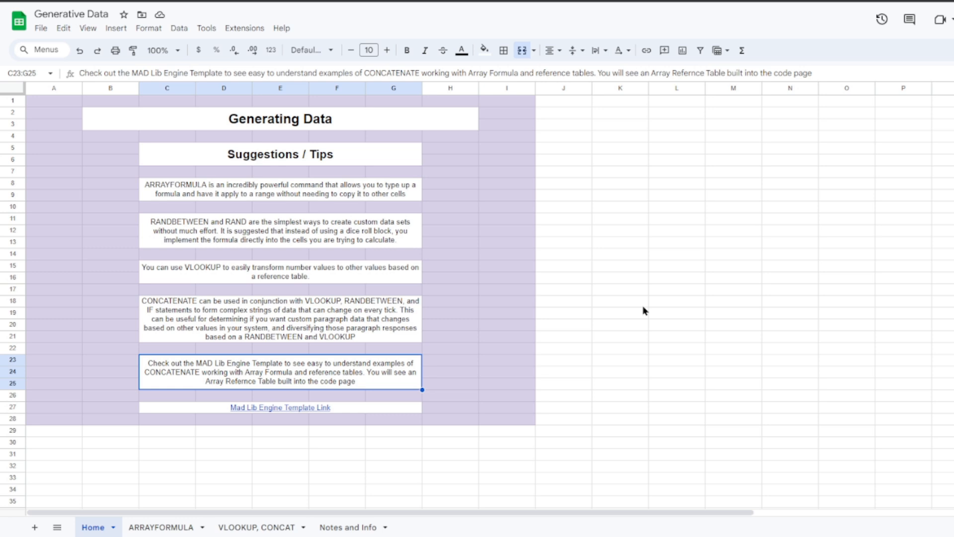
left_click(244, 527)
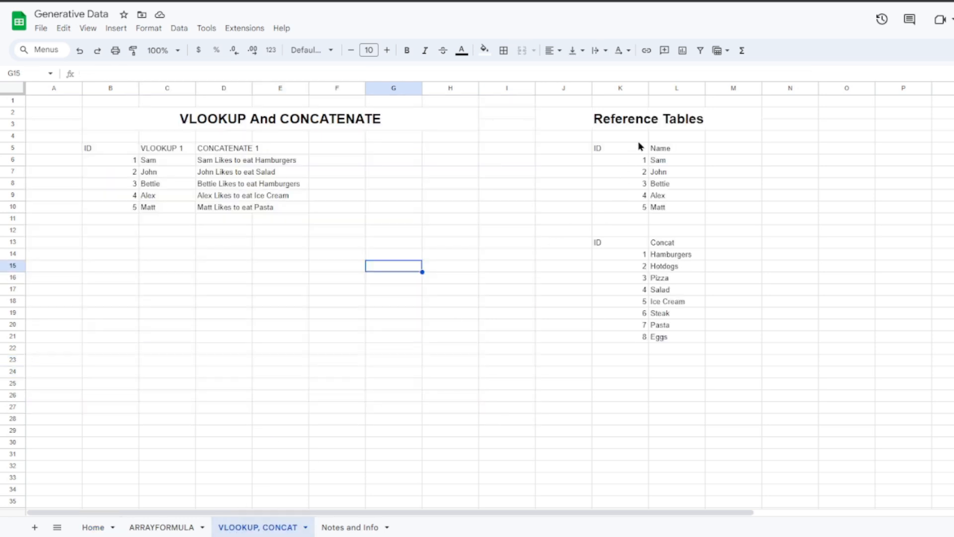
left_click_drag(640, 146, 686, 206)
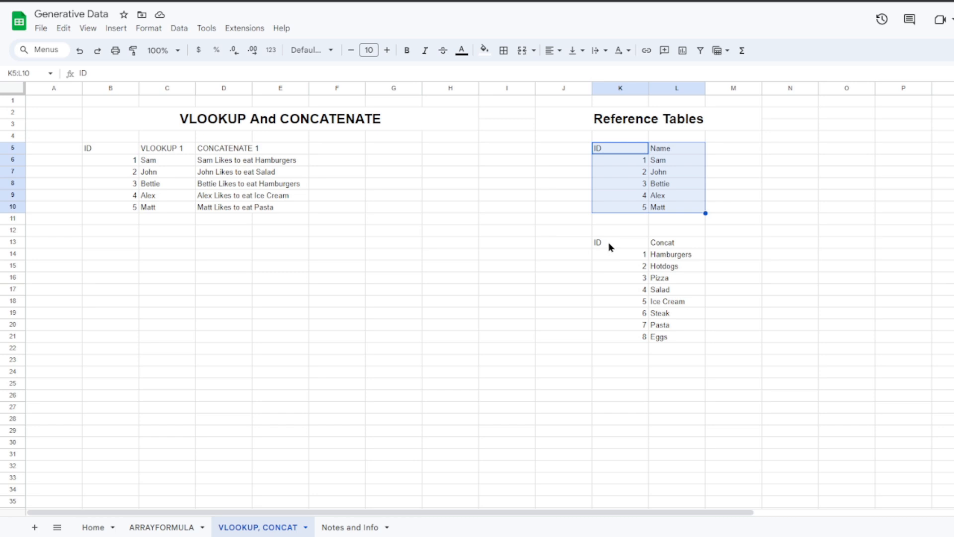
left_click_drag(608, 242, 677, 347)
left_click(645, 255)
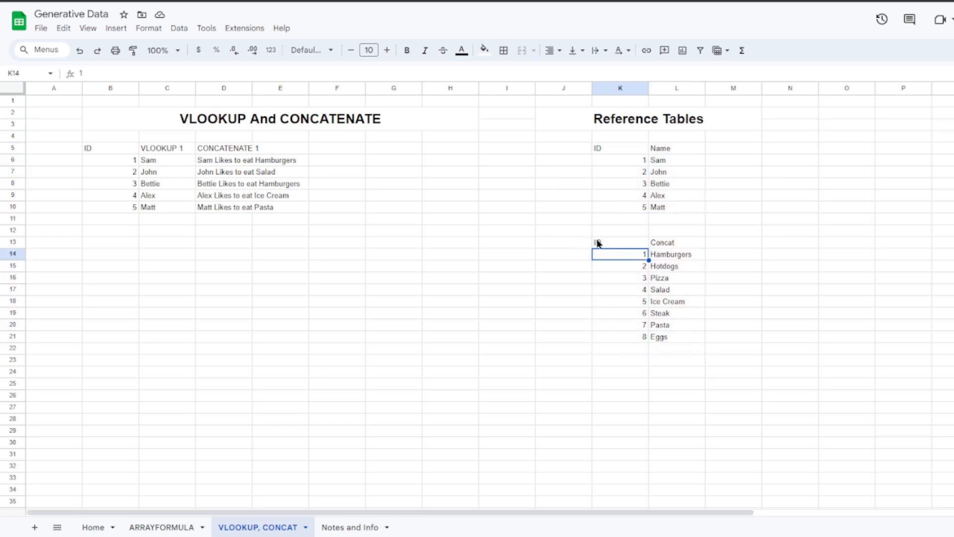
Step: Inspect the ID and Concat pairs of the second reference table, from the header row through ID 3
left_click(674, 247)
left_click(620, 253)
left_click(661, 255)
left_click(606, 271)
left_click(656, 268)
left_click(627, 278)
left_click(695, 279)
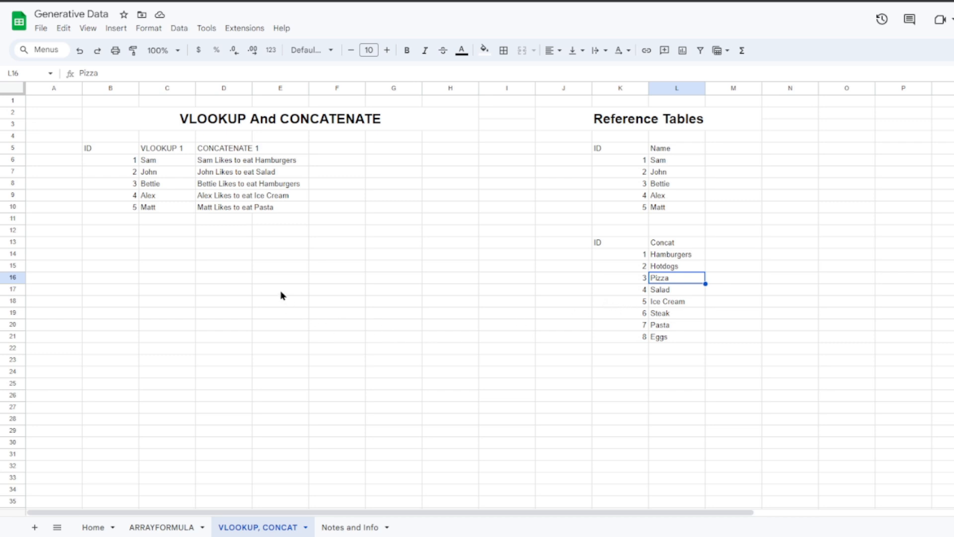
Step: Switch to the Link Sheet and open the Choose Your Own Adventure Engine from the Free Templates section
left_click(95, 528)
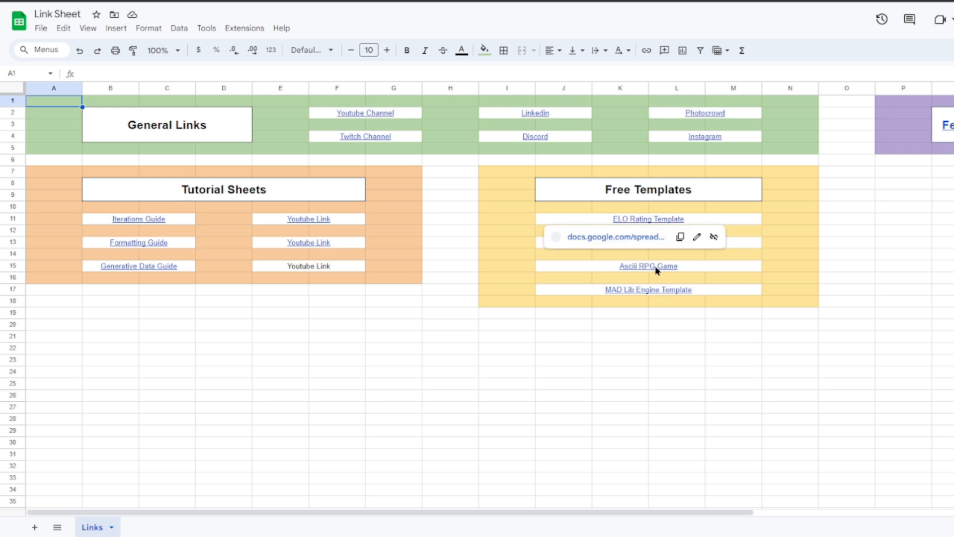
mouse_move(656, 265)
mouse_move(656, 246)
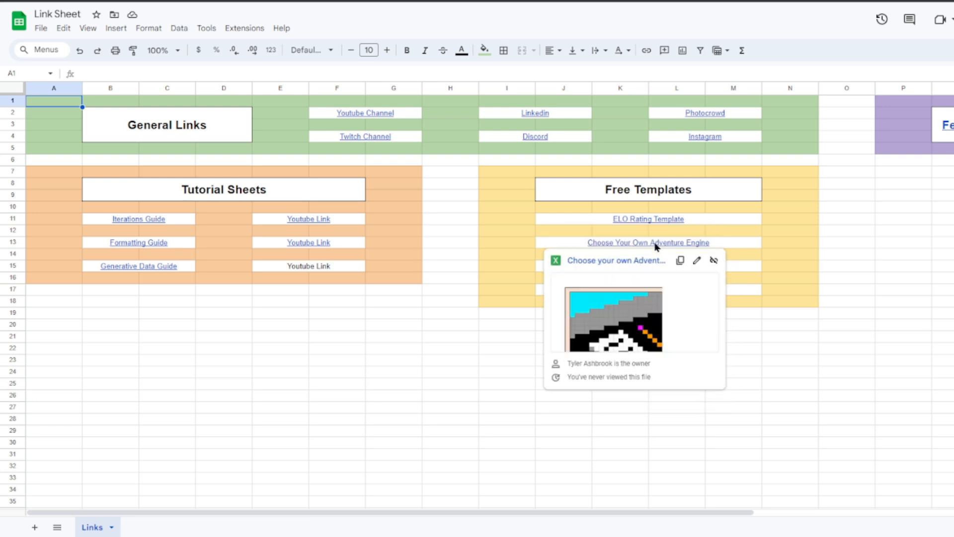
left_click(648, 247)
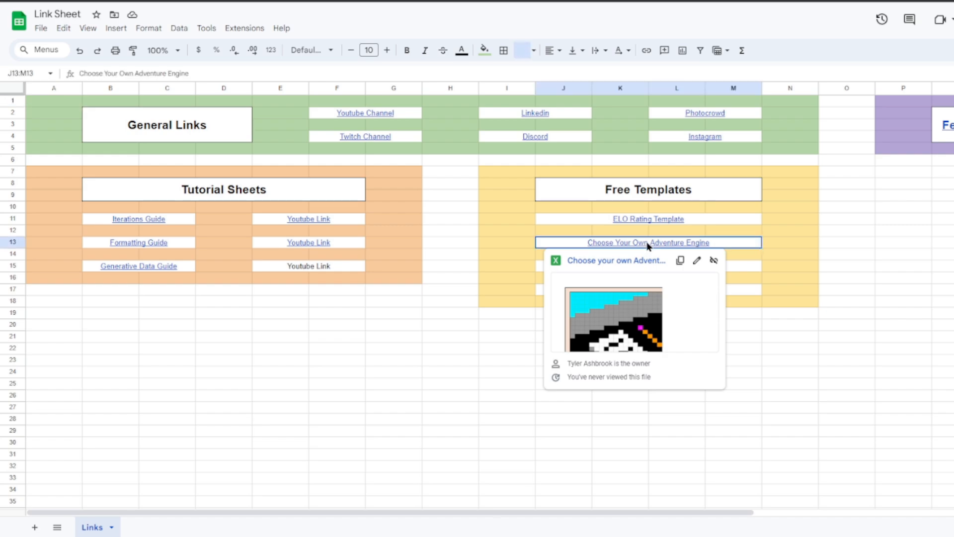
left_click(612, 261)
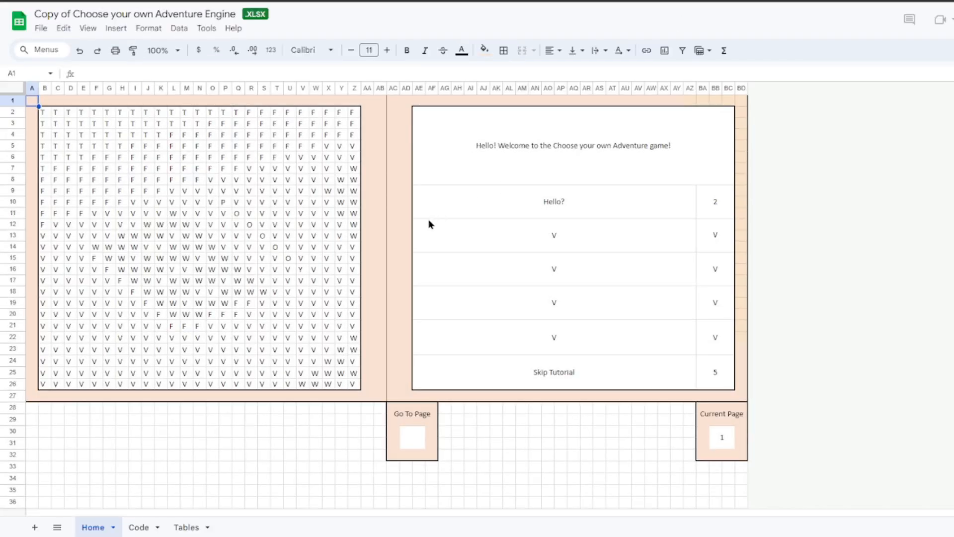
Step: Examine the Image Cell Matrix in B27:Z51 on the adventure engine's Code sheet and the CONCATENATE formula behind it
left_click(197, 528)
left_click(152, 527)
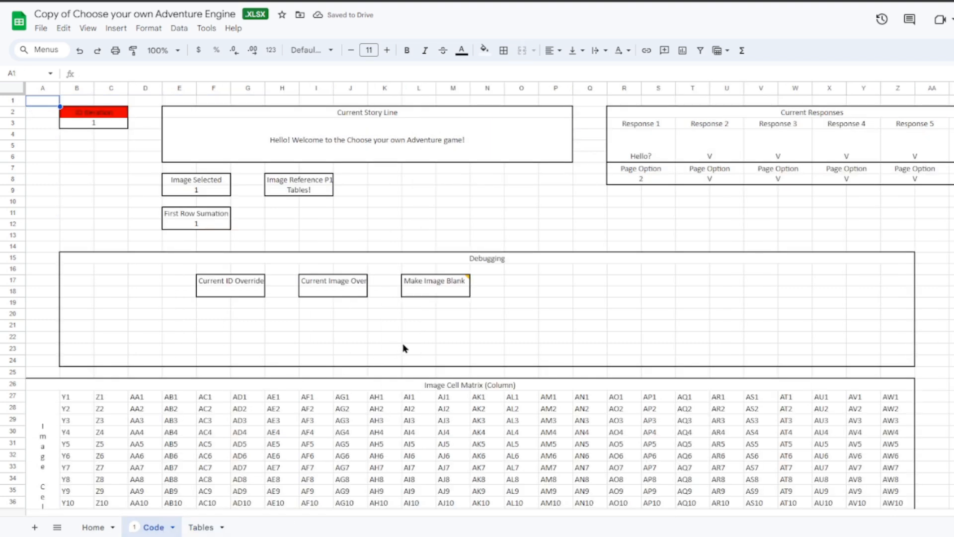
scroll(324, 258, "down", 5)
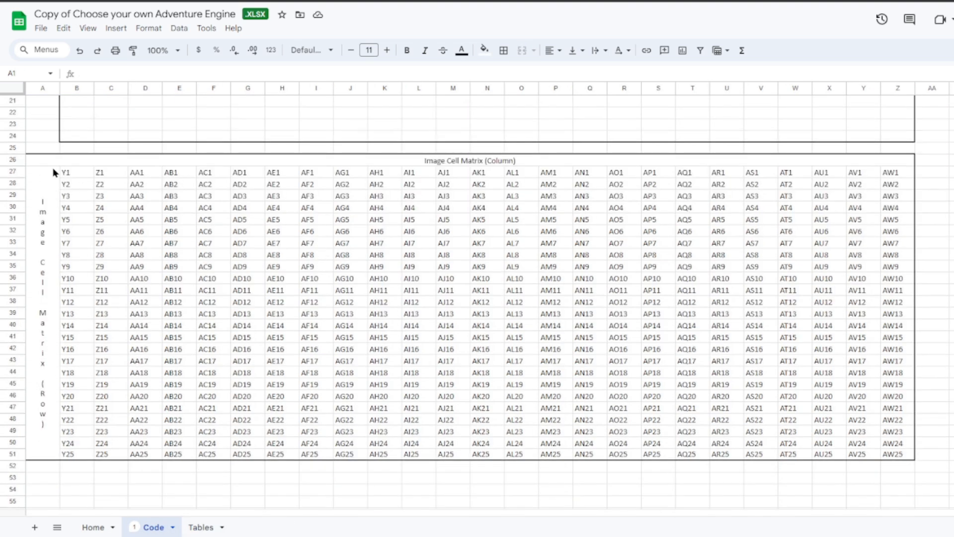
left_click_drag(62, 171, 902, 453)
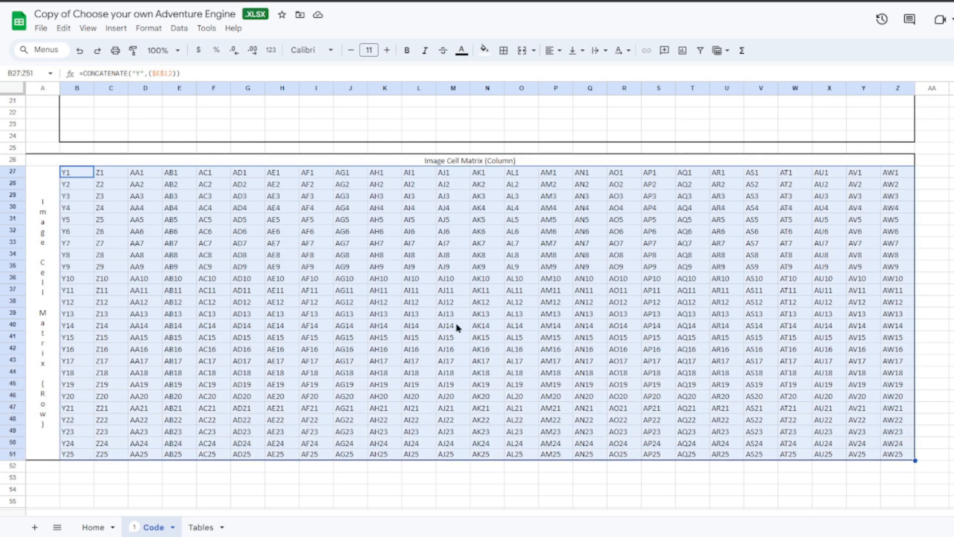
scroll(407, 302, "up", 7)
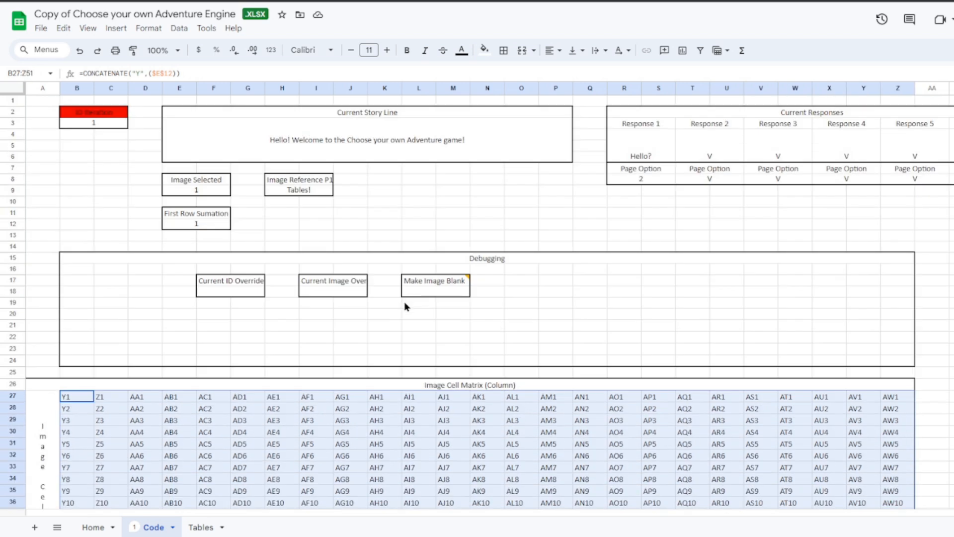
Step: Switch to the MAD LIB Template and examine the Array Reference Table's IDs and columns in B7:C8 on the Code sheet
left_click(716, 1)
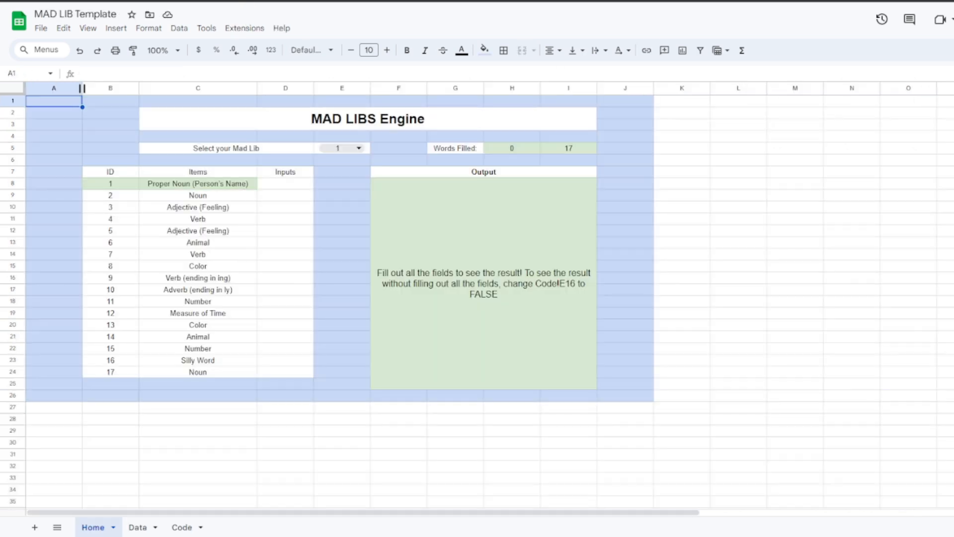
left_click(138, 527)
left_click(182, 527)
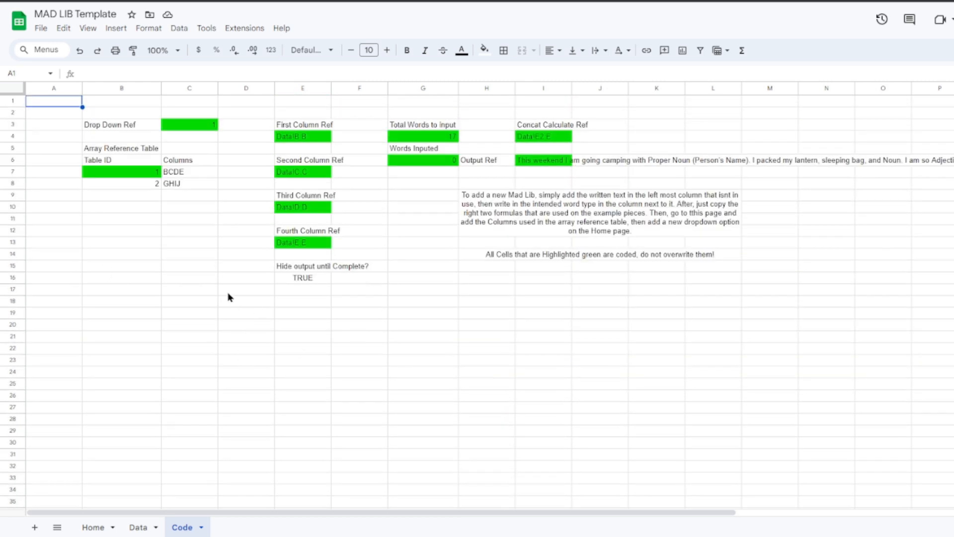
left_click_drag(113, 149, 178, 186)
left_click(194, 164)
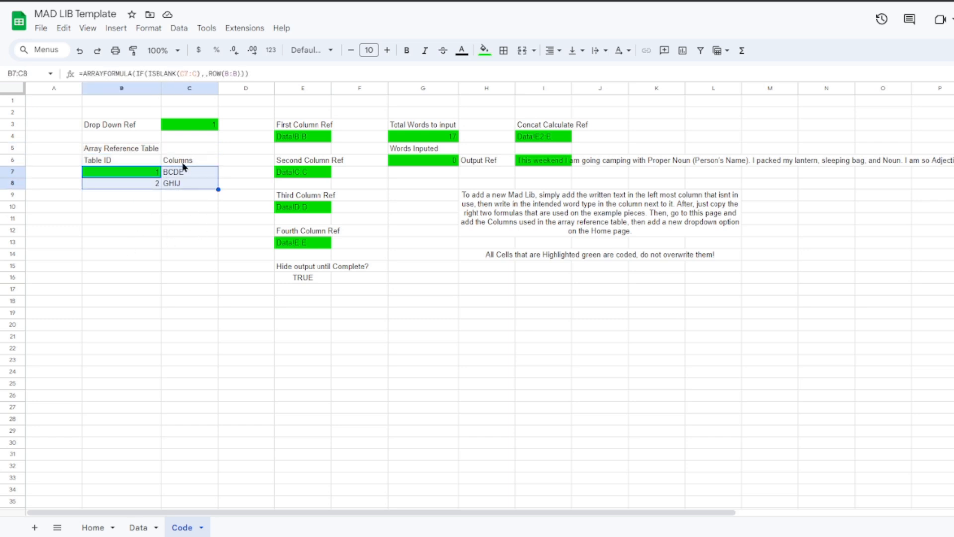
left_click(180, 176)
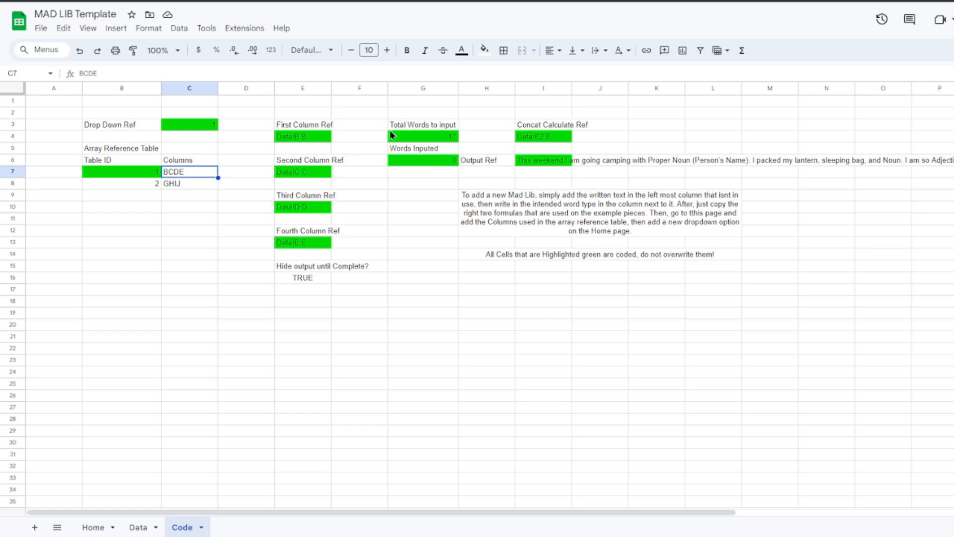
Step: Add WXYZ as a new Columns entry in C9 of the Array Reference Table
left_click(171, 194)
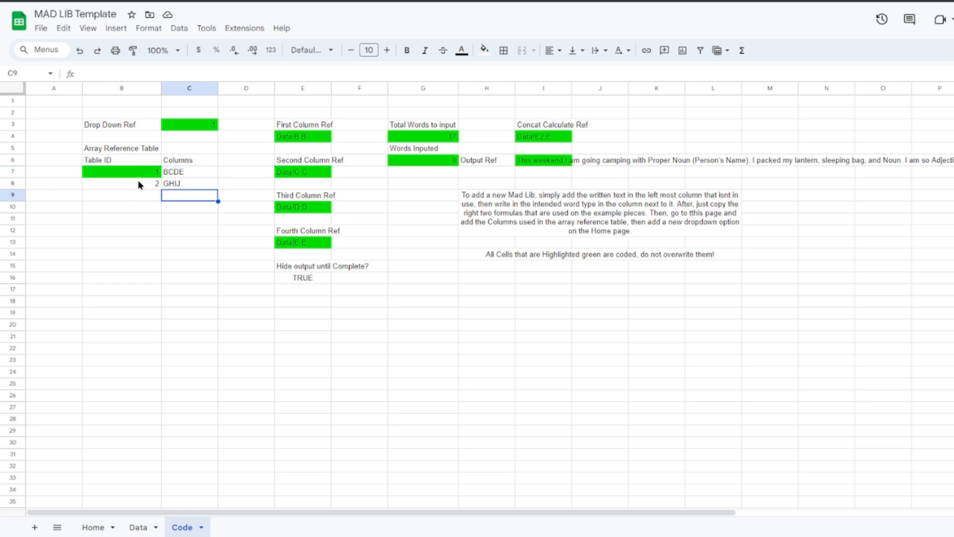
type("W")
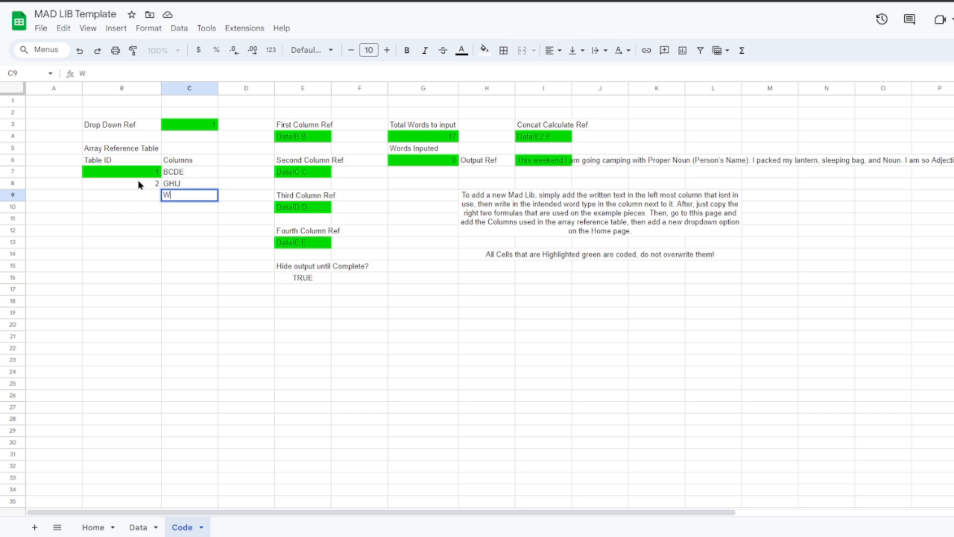
type("XYZ")
key("Return")
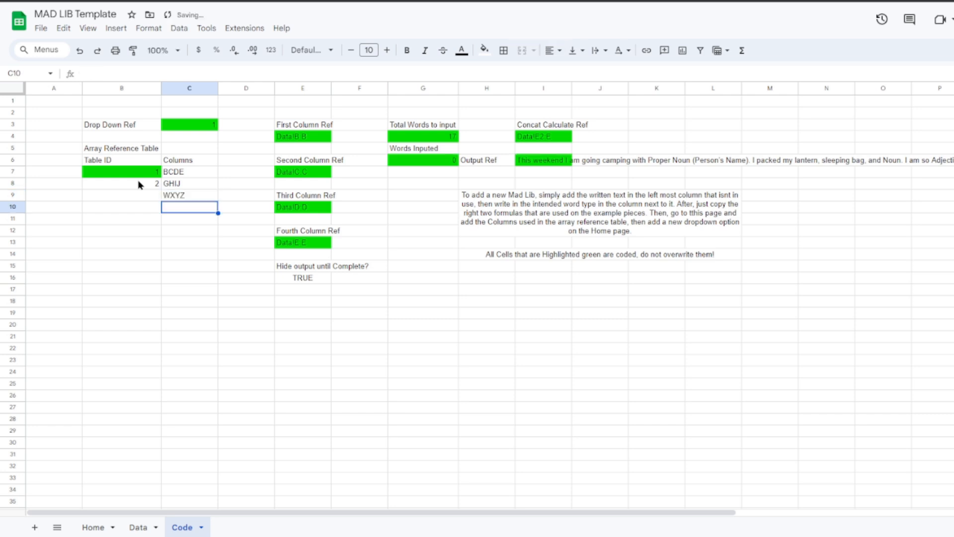
key("Up")
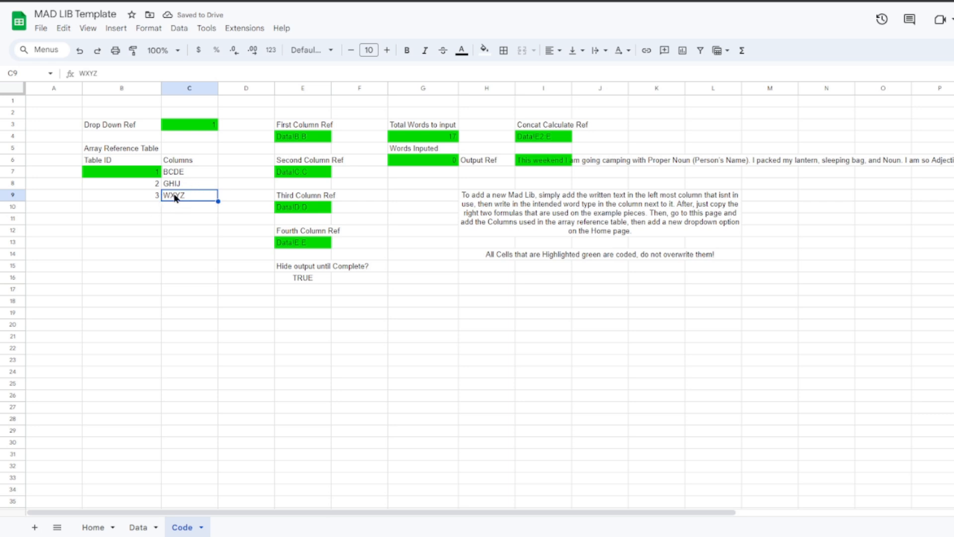
Step: Compare the column layout of the Data sheet with the Fourth and Second Column Ref formulas on the Code sheet
left_click(135, 527)
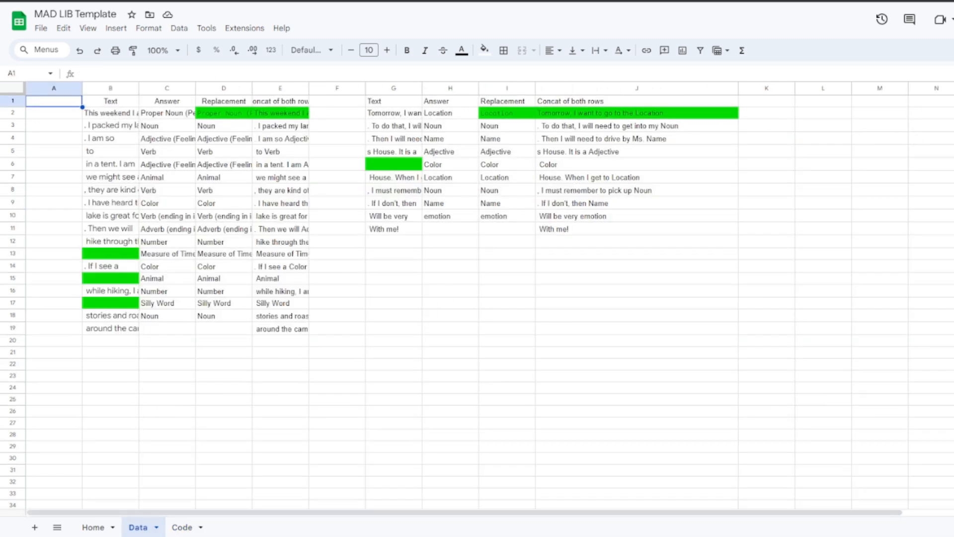
left_click(184, 526)
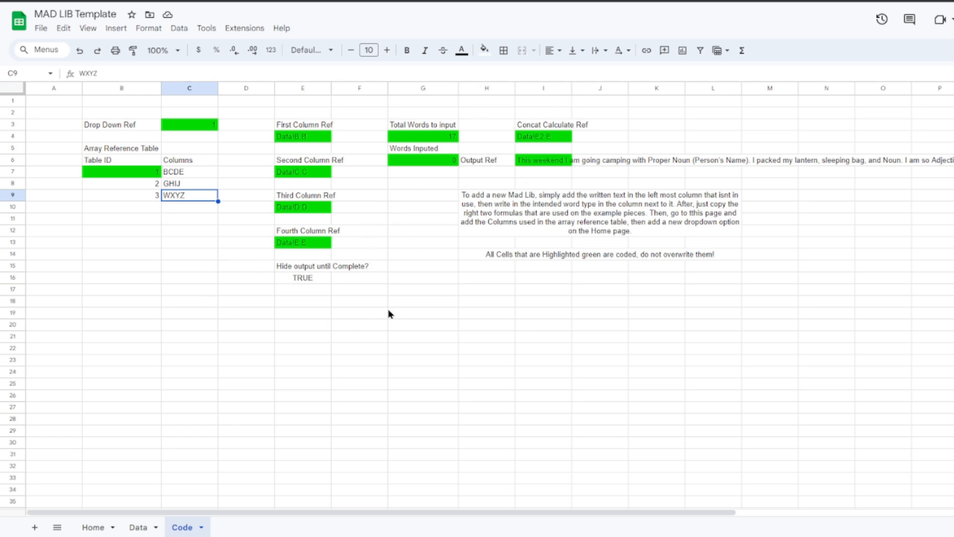
left_click(304, 243)
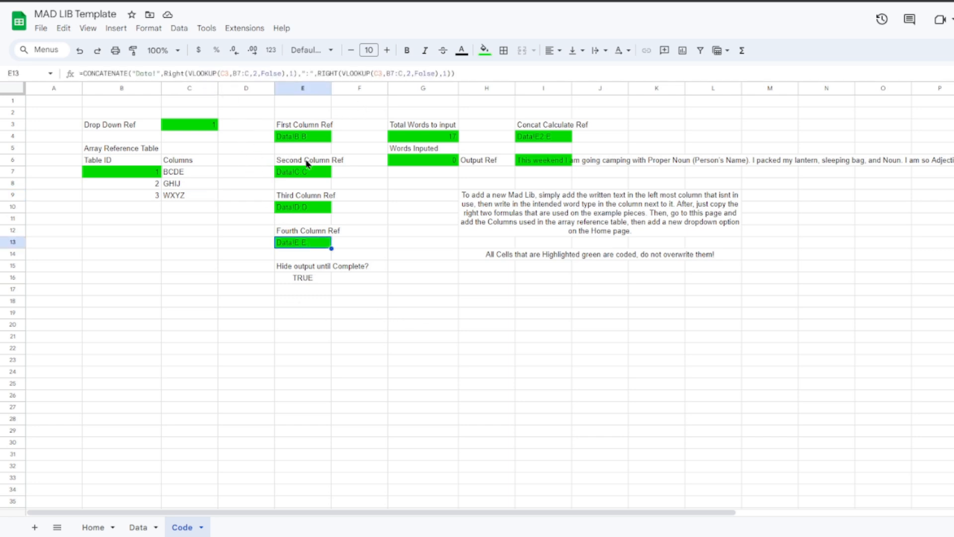
left_click(309, 172)
Step: Examine the Total Words to Input formula in G4, highlighting its INDIRECT(E7) part, and the First Column Ref formula in E4
left_click(420, 136)
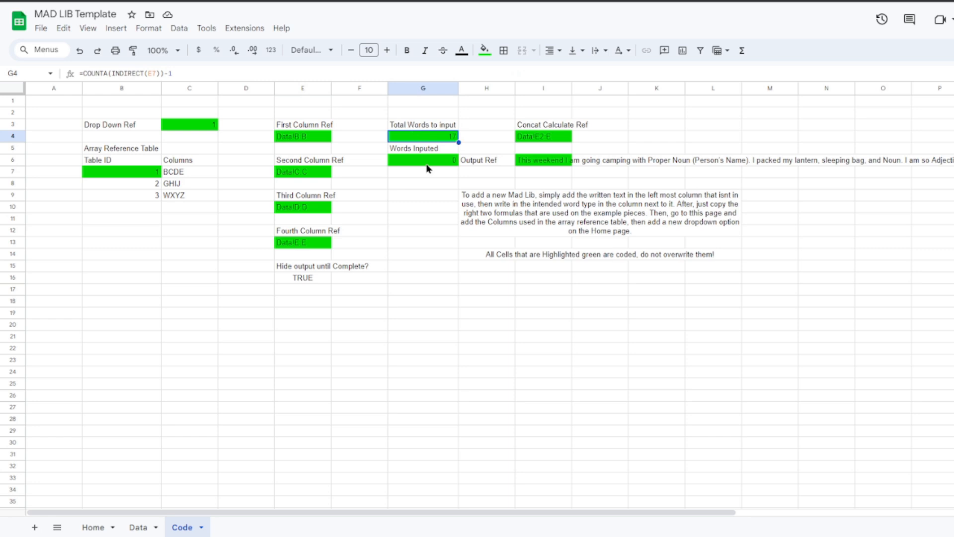
left_click(427, 164)
left_click(421, 140)
left_click_drag(111, 74, 156, 75)
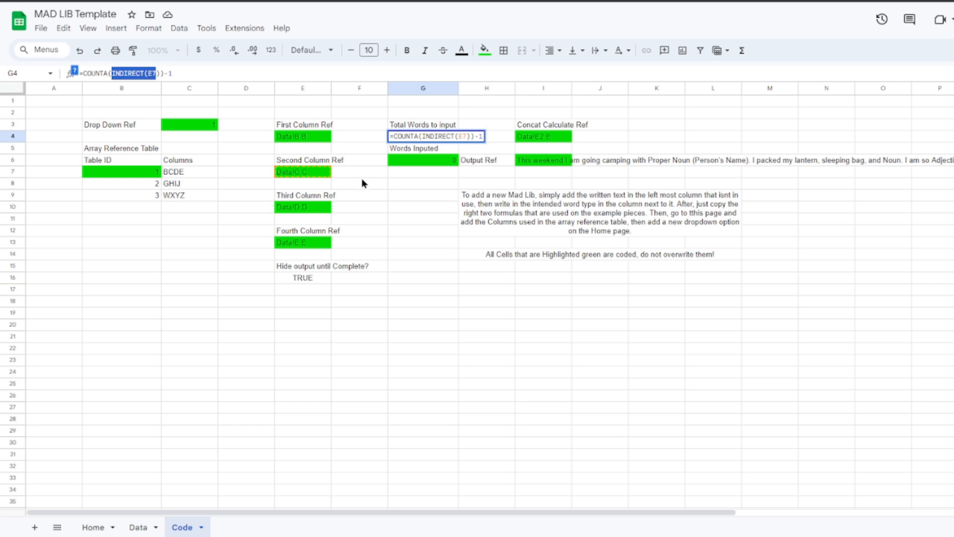
left_click(294, 137)
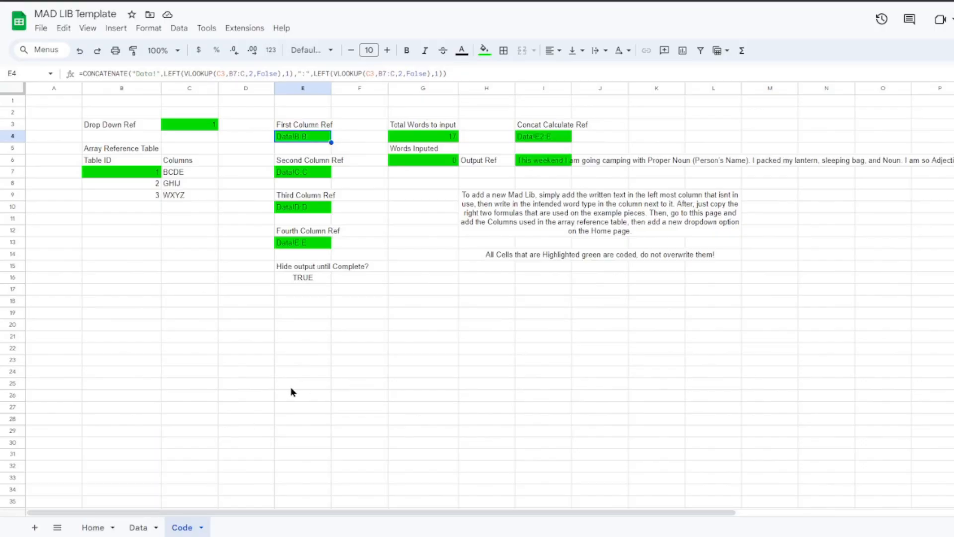
Step: Check the text and answer columns on the Data sheet against the COUNTA(INDIRECT(E7))-1 formula in G4 of the Code sheet
left_click(246, 430)
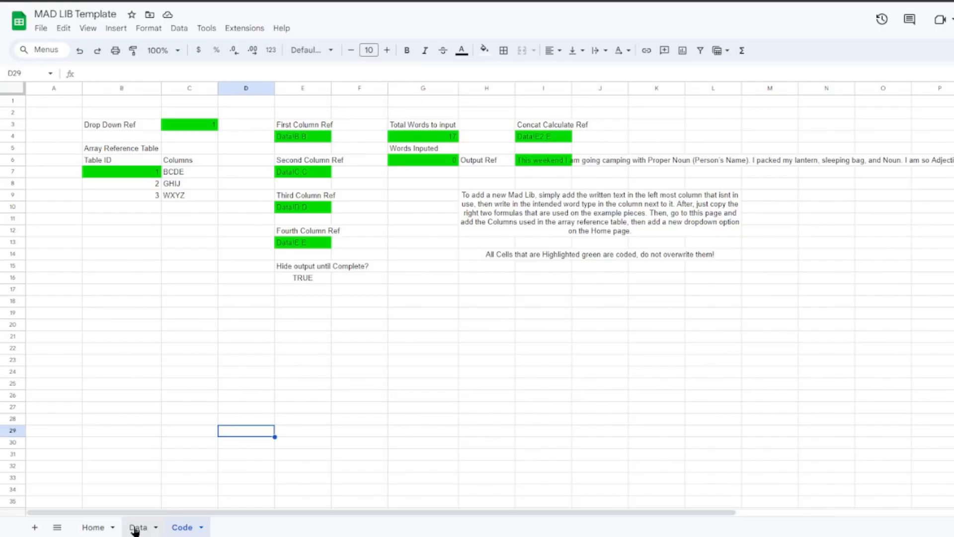
left_click(137, 526)
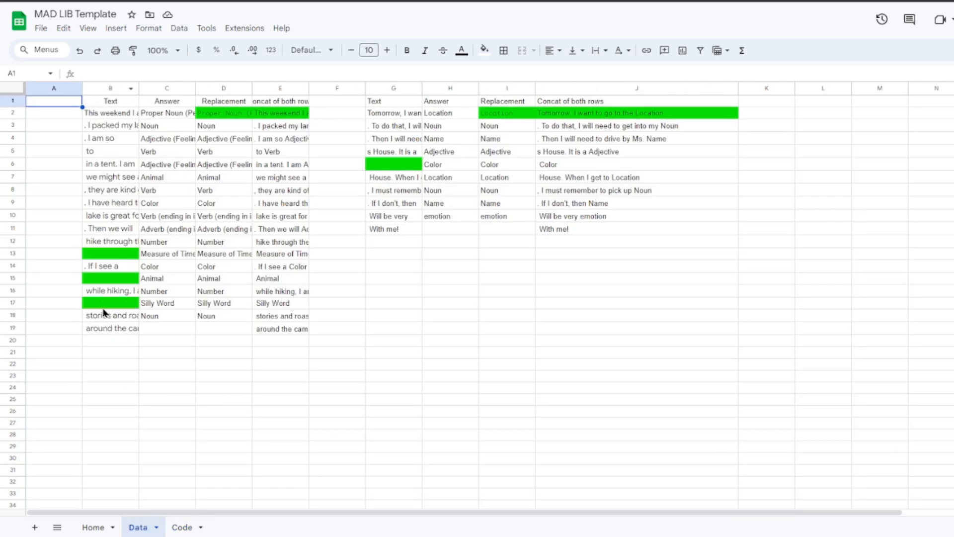
left_click(183, 527)
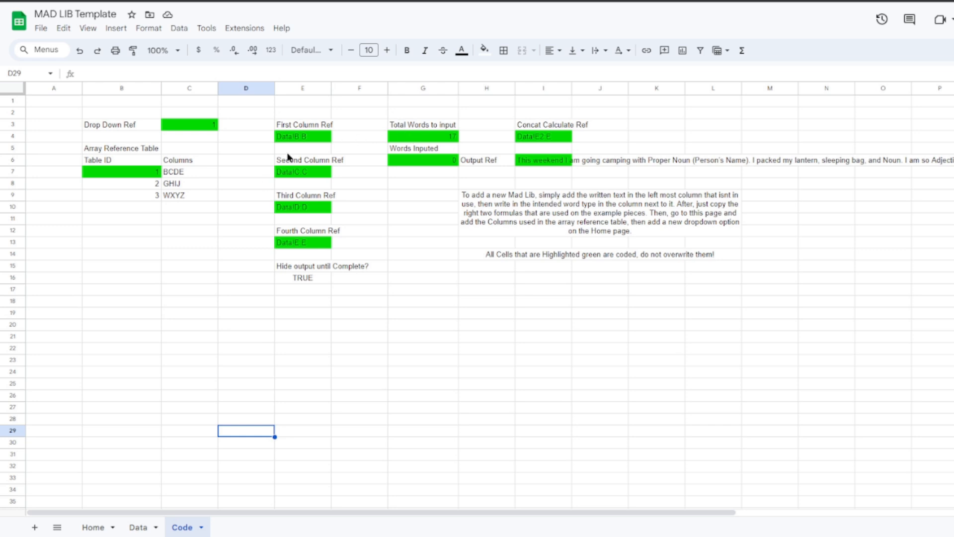
left_click(426, 137)
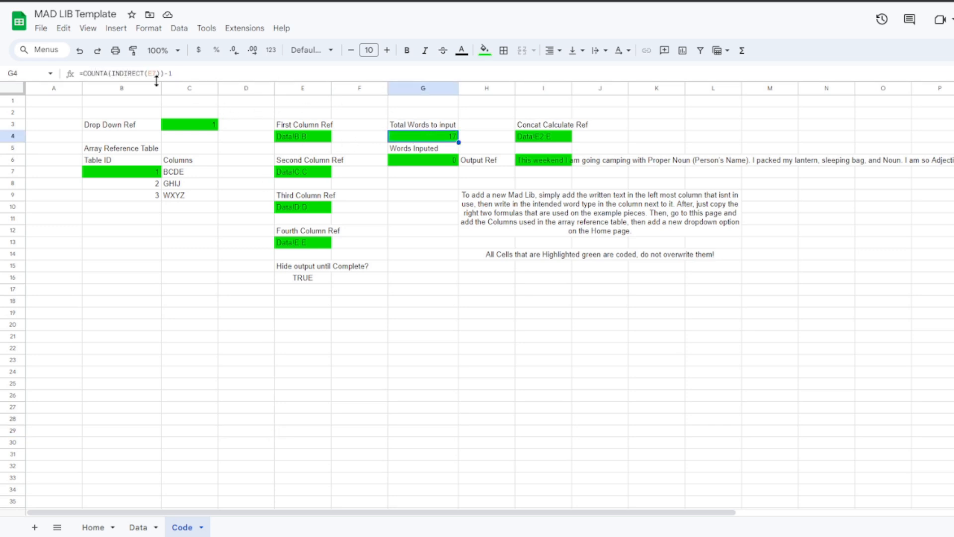